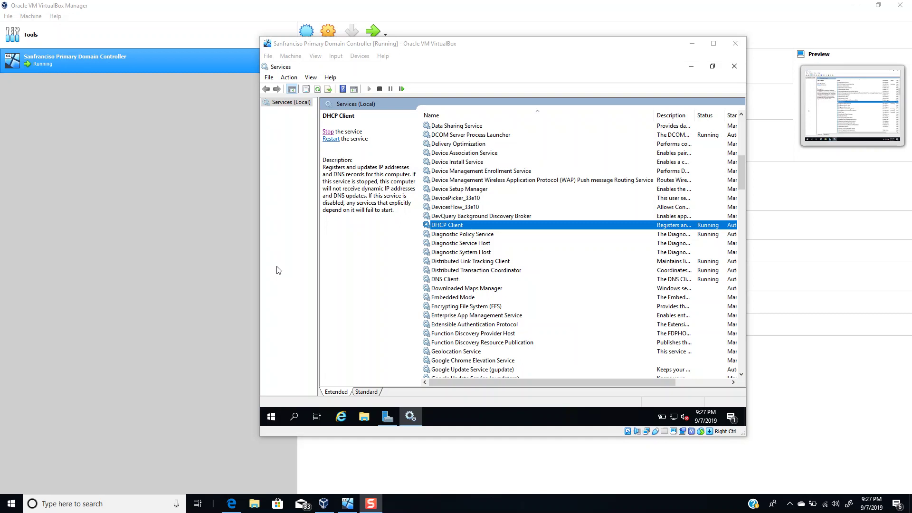
Launch an administrator Command Prompt by searching for cmd.
click(275, 418)
click(275, 418)
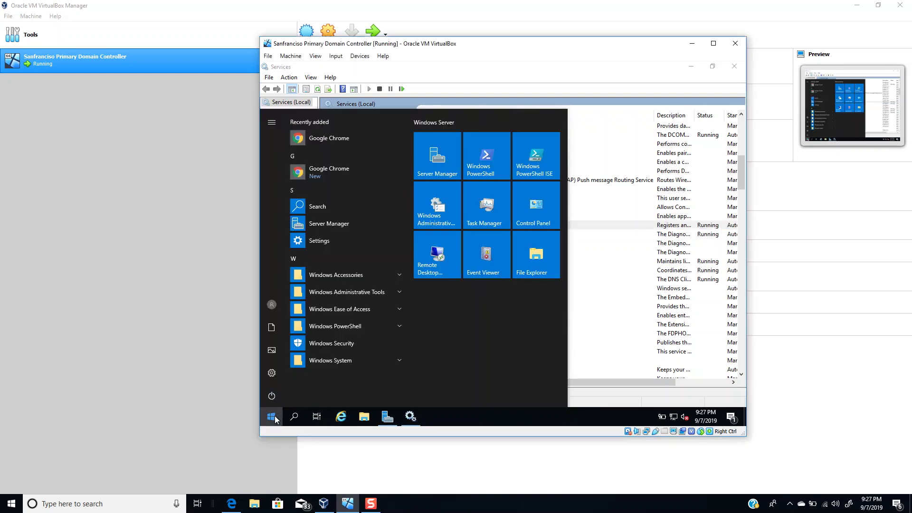
text(cmd)
key(Return)
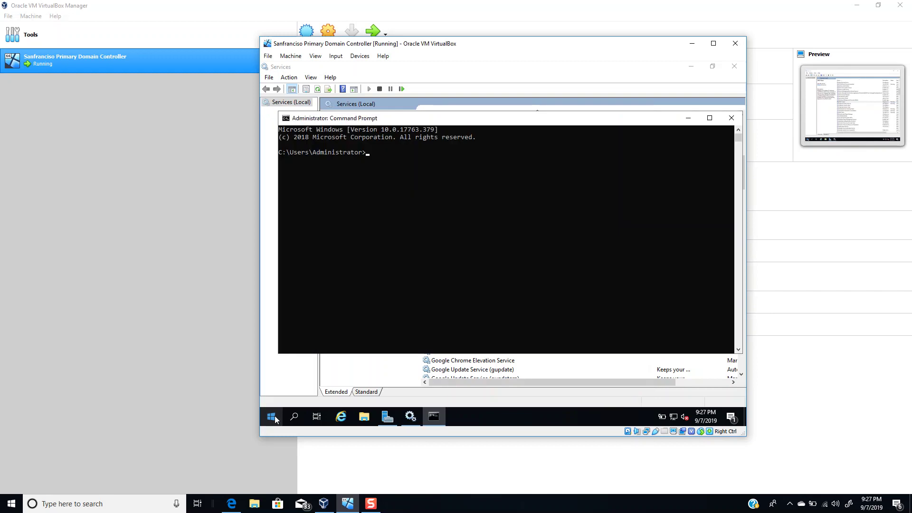
Run ipconfig, showing IPv4 10.0.2.15, mask 255.255.255.0 and gateway 10.0.2.2.
text(ipconfig)
key(Return)
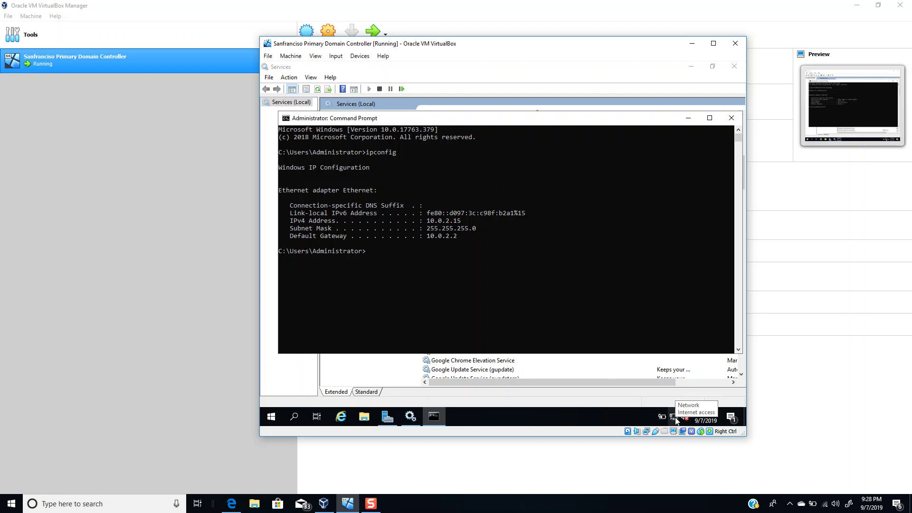
click(394, 250)
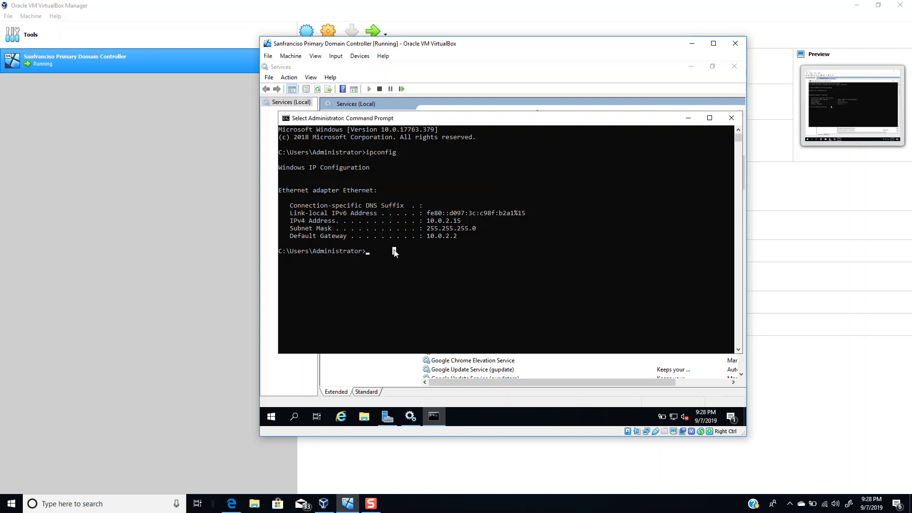
Ping localhost and get 4 of 4 replies with 0% loss.
text(ping)
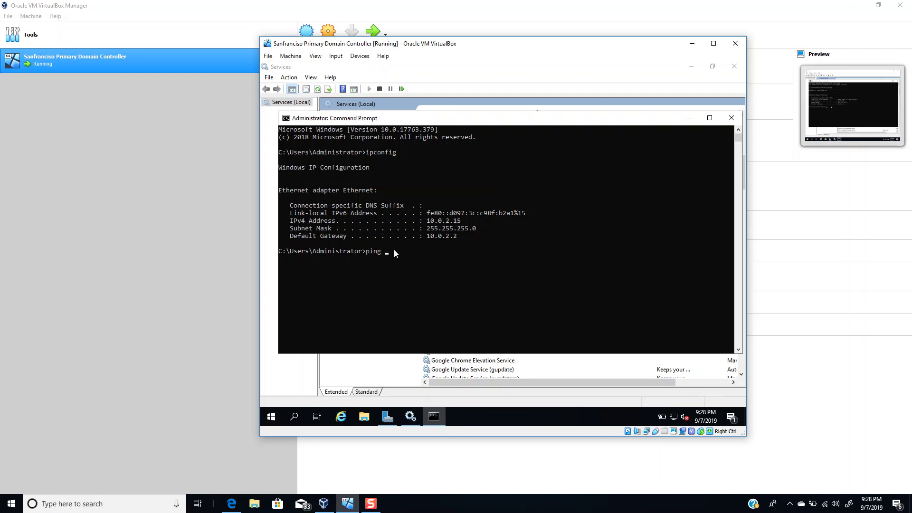
text( localhost)
key(Return)
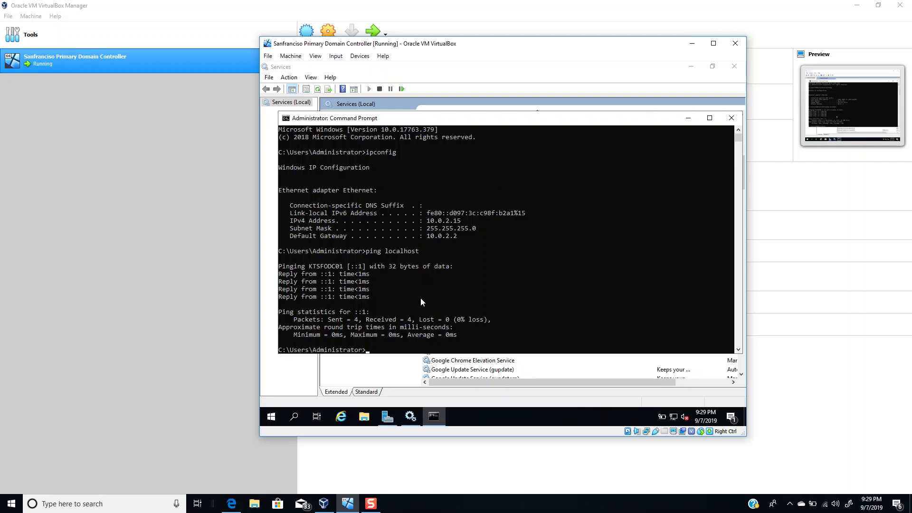
click(452, 371)
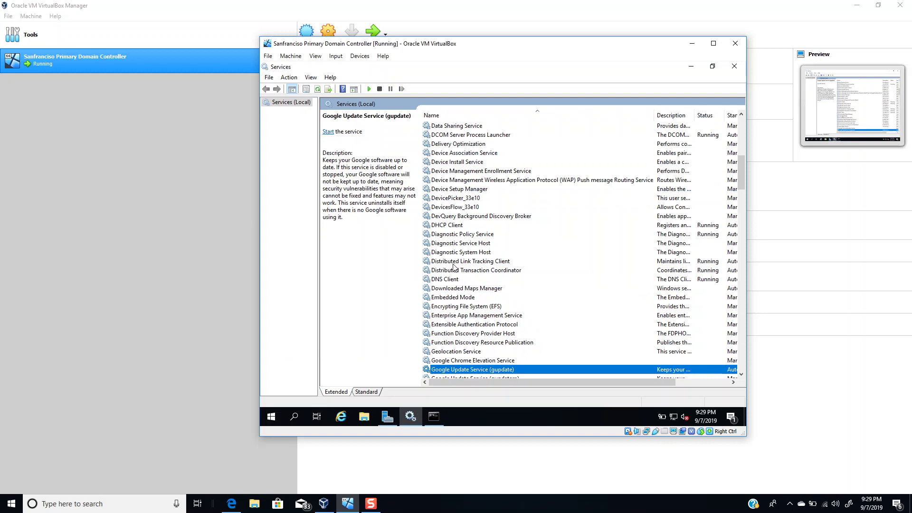
Bring the Services console forward and select the DHCP Client service.
click(274, 413)
click(461, 227)
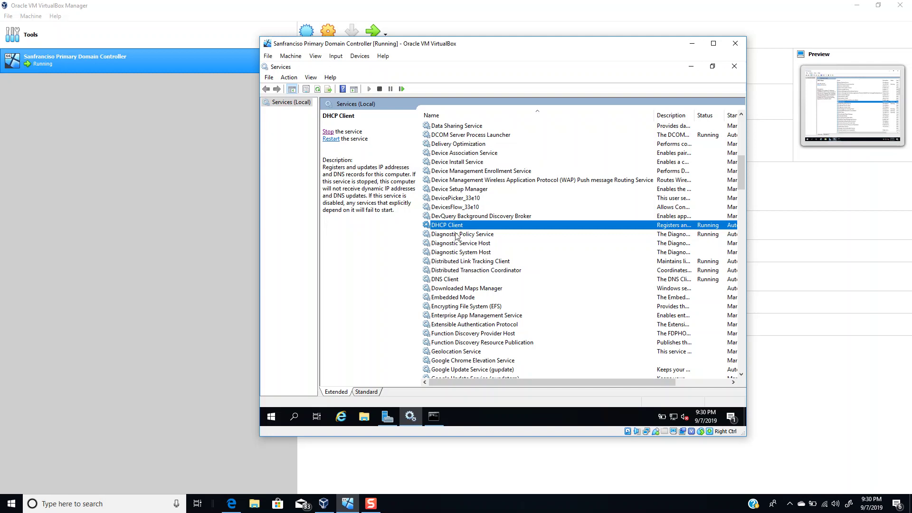
Open DHCP Client's properties and highlight its service name Dhcp.
double_click(457, 226)
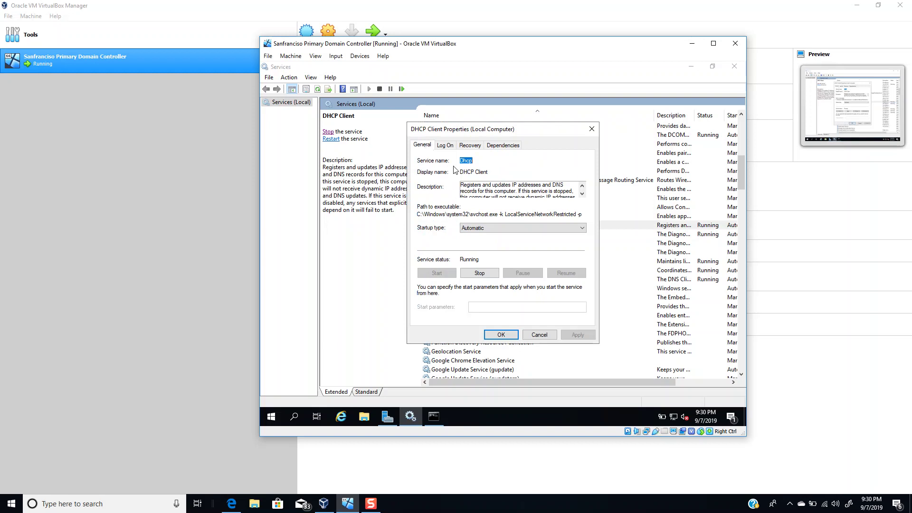
drag(464, 172, 471, 171)
drag(474, 161, 460, 162)
click(420, 214)
Highlight the svchost.exe executable path and keep the startup type Automatic.
drag(420, 214, 592, 217)
click(487, 216)
drag(496, 215, 446, 214)
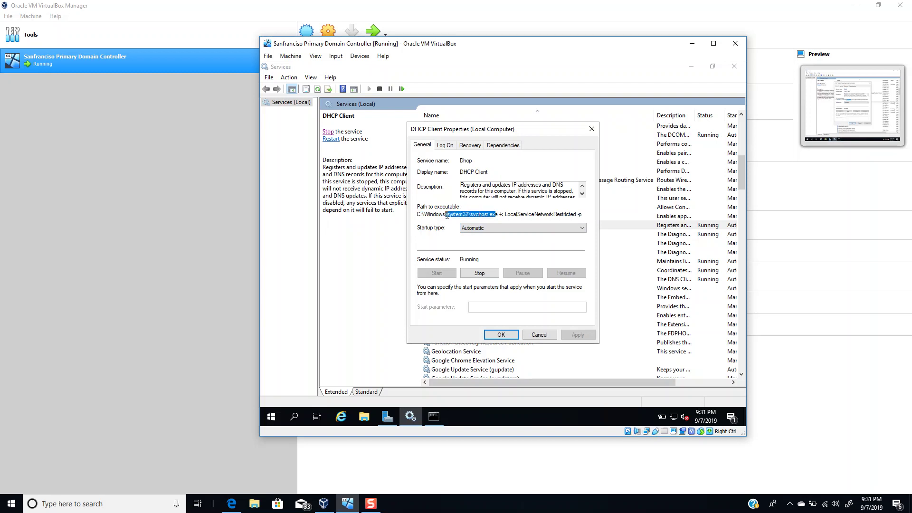
drag(582, 214, 419, 215)
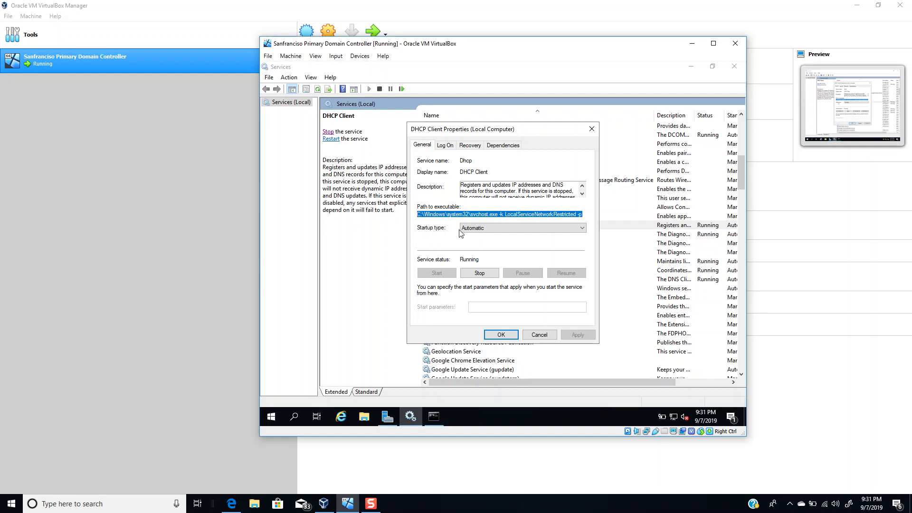
click(482, 231)
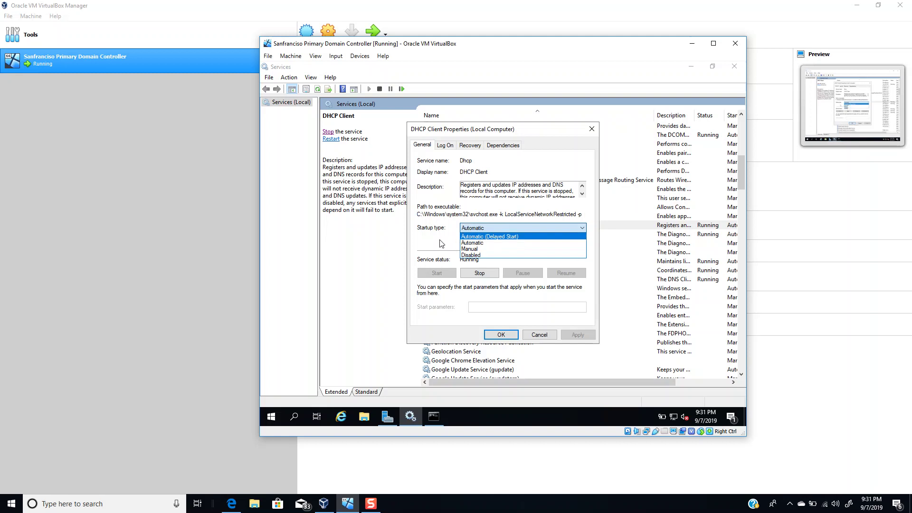
click(474, 243)
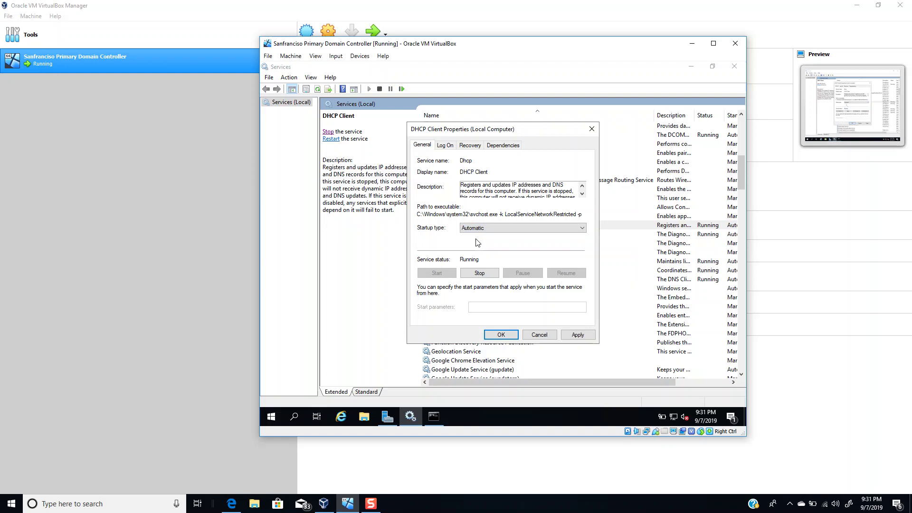
Change DHCP Client's startup type to Manual, save it, and reopen its properties.
click(486, 231)
click(469, 249)
click(497, 335)
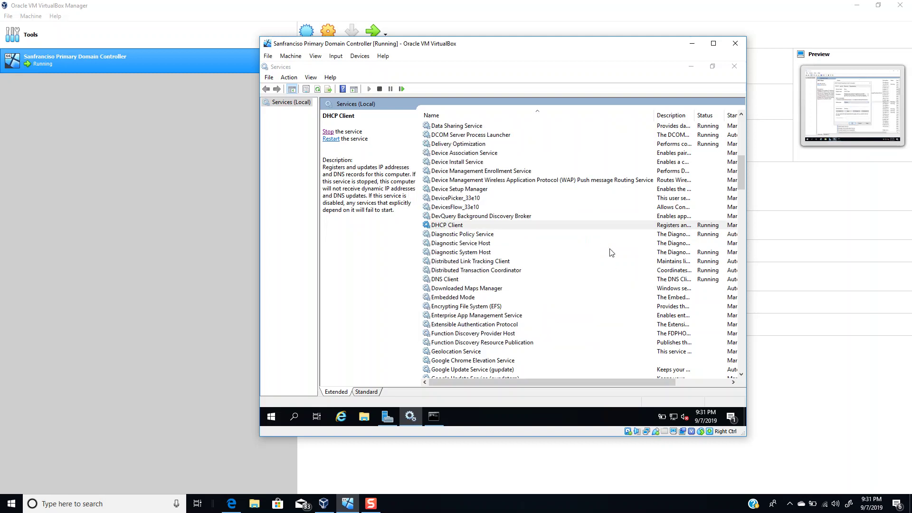
click(639, 227)
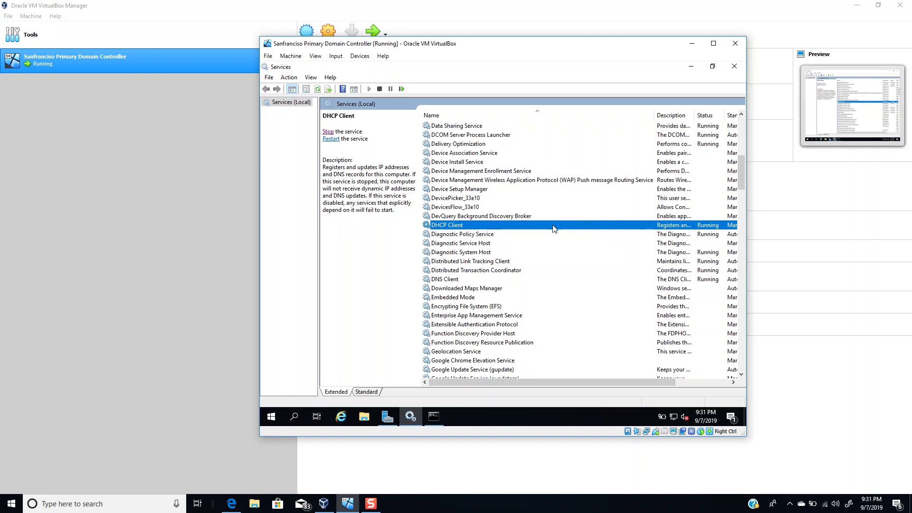
drag(494, 382, 548, 383)
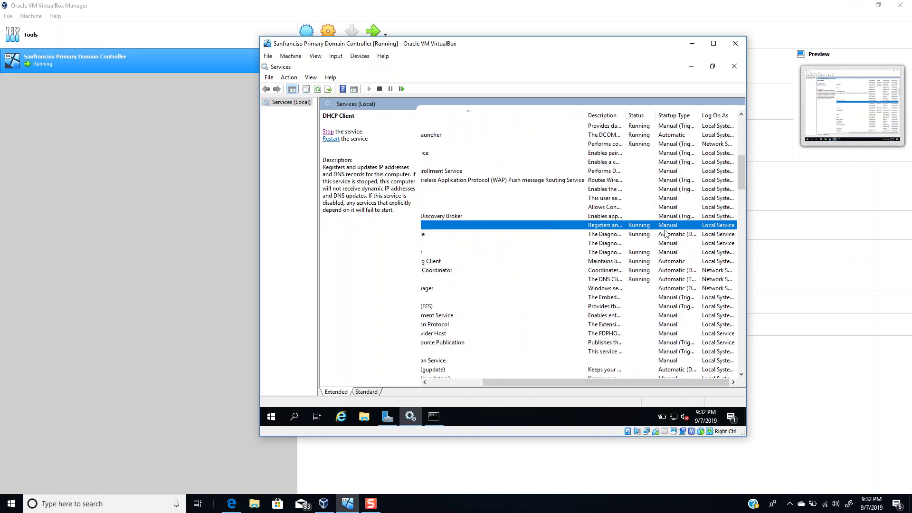
double_click(654, 229)
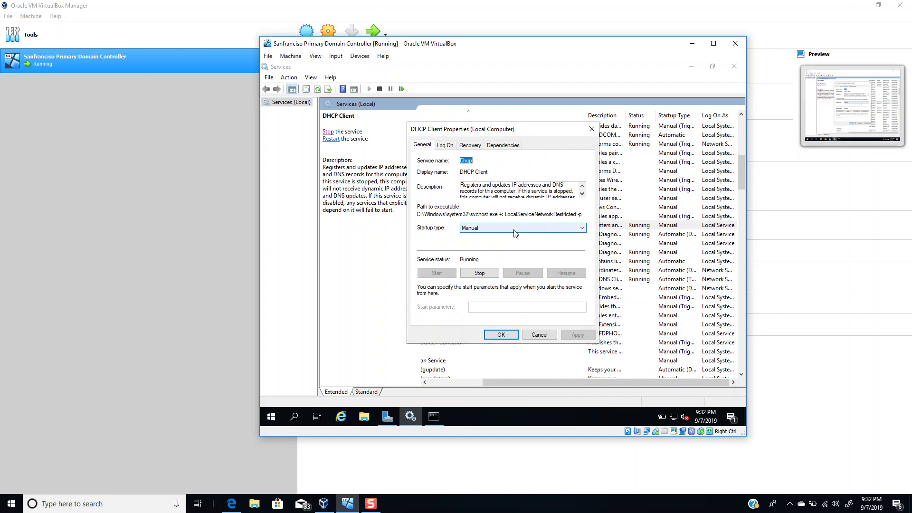
Switch the startup type between Automatic and Disabled, ending on Automatic.
click(474, 230)
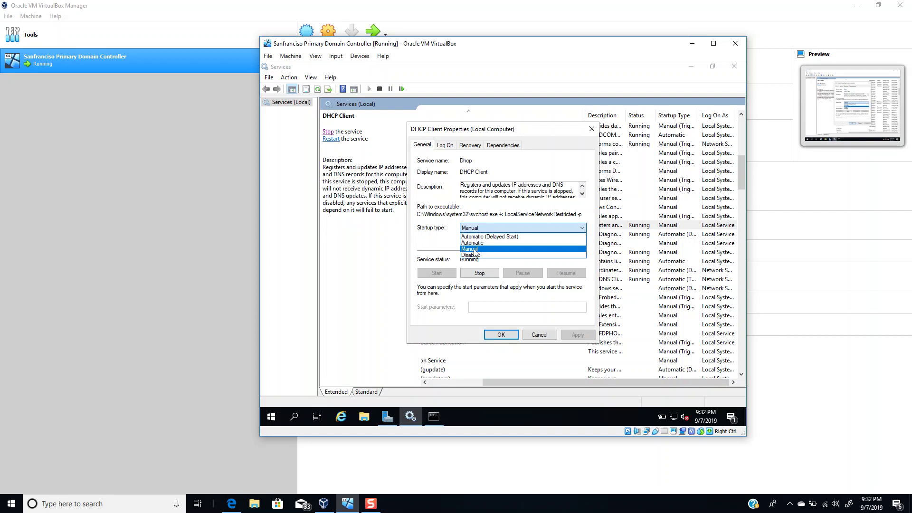
click(476, 243)
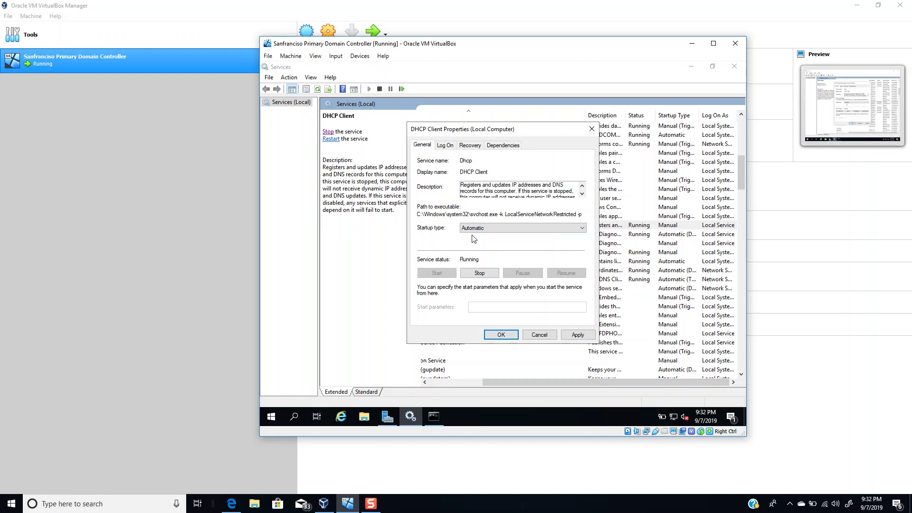
click(488, 230)
click(487, 256)
click(480, 230)
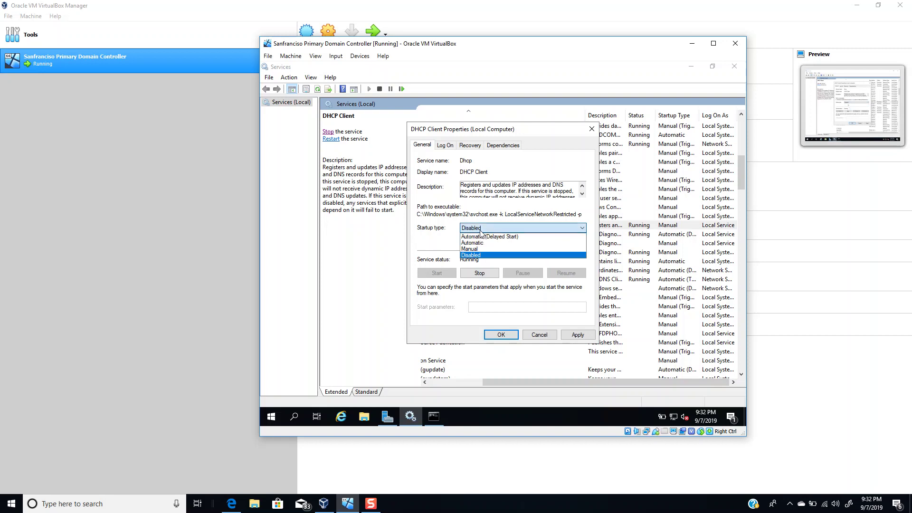
click(475, 243)
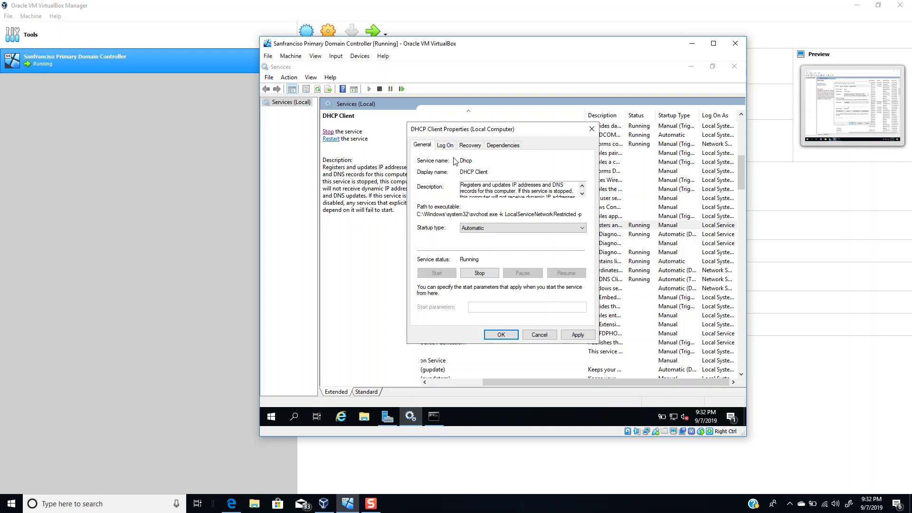
Move the properties dialog right and apply Disabled as the startup type.
drag(454, 128, 504, 129)
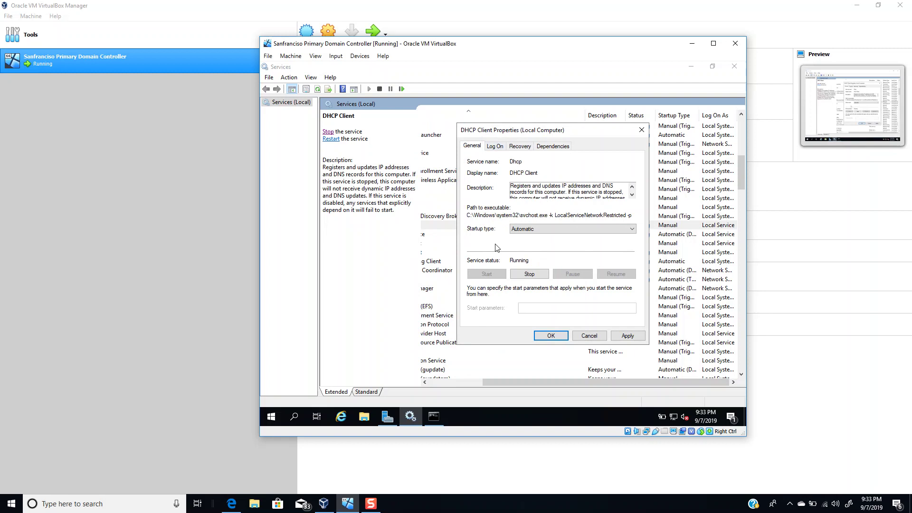
click(527, 230)
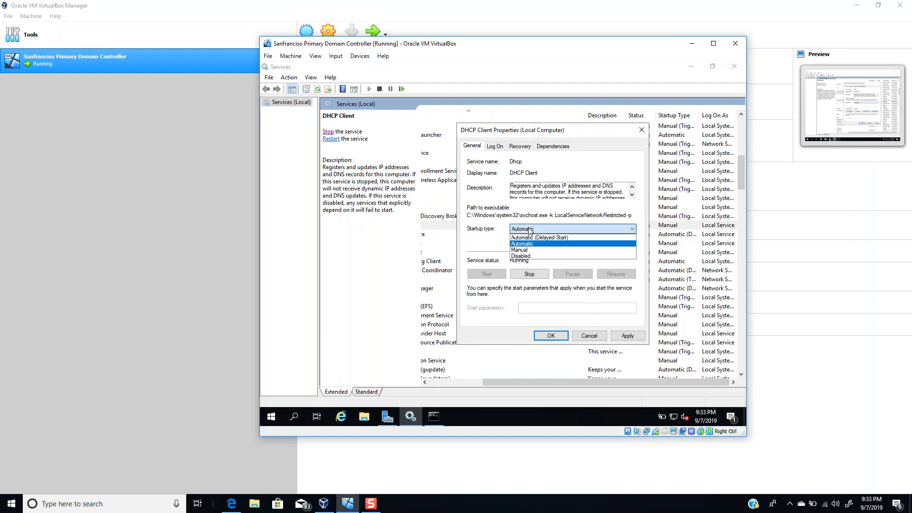
click(533, 257)
click(627, 336)
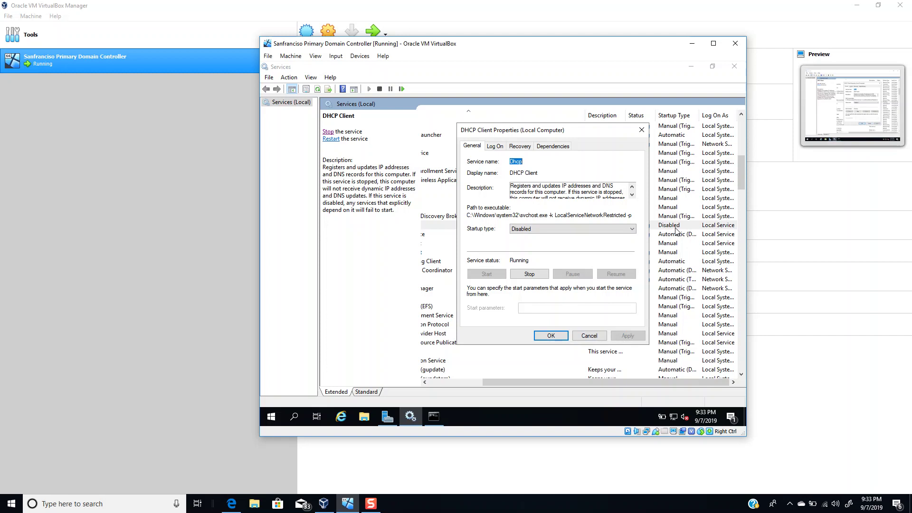
Reselect Automatic without applying and view the Log On tab's Local Service account.
click(532, 230)
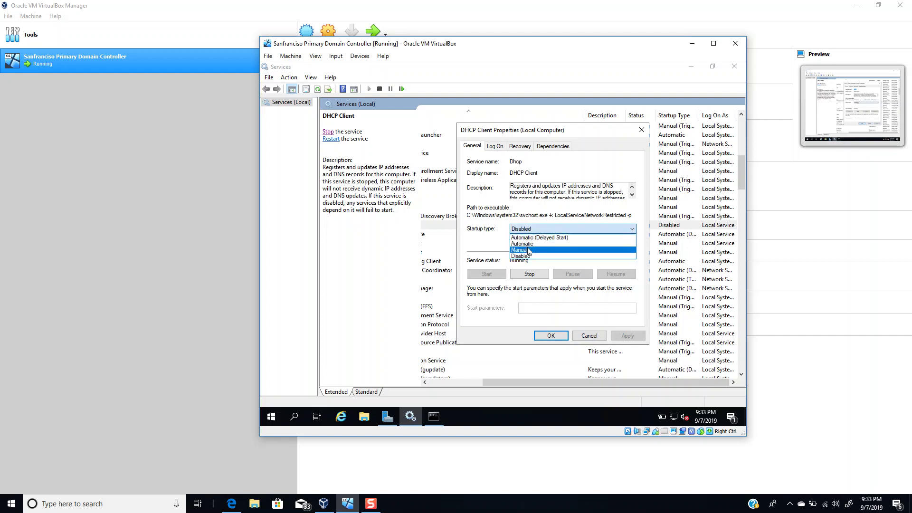
click(529, 244)
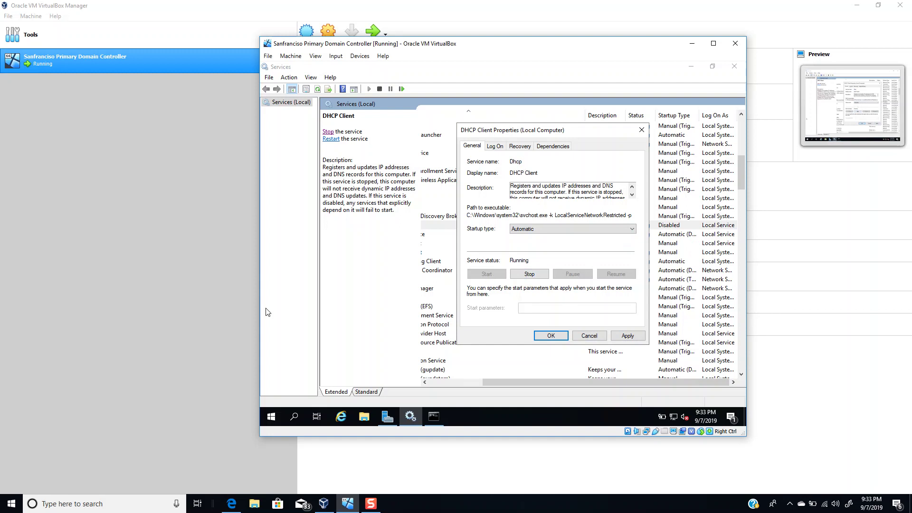
click(494, 147)
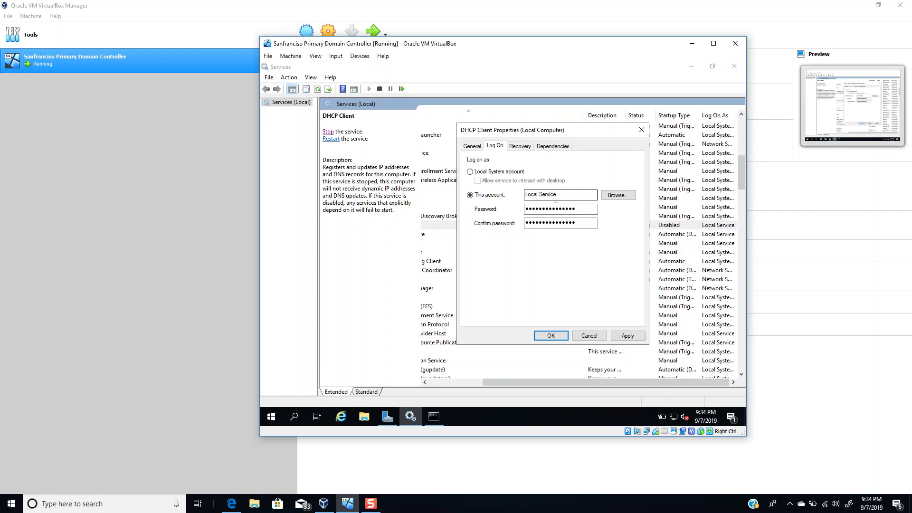
click(557, 197)
Check the Log On account and password fields, then view Recovery: restart on first two failures.
click(549, 209)
click(543, 223)
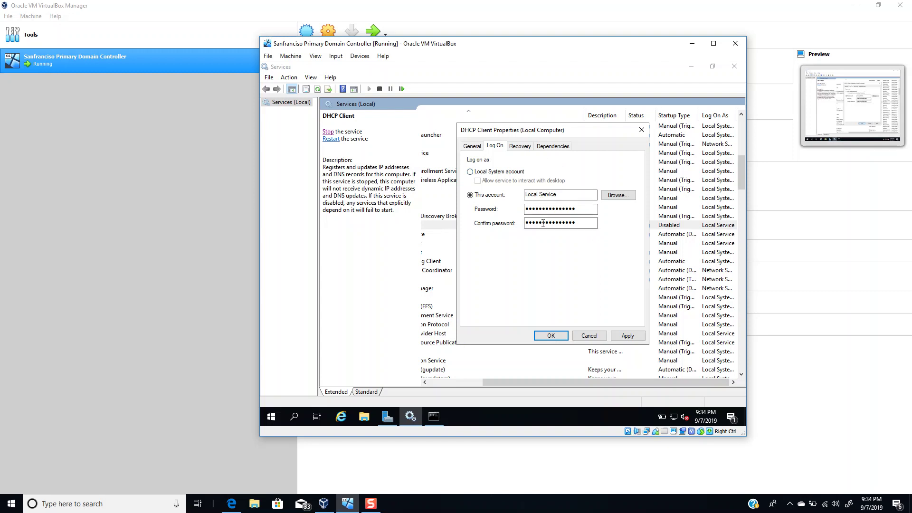
click(551, 209)
click(559, 195)
click(520, 146)
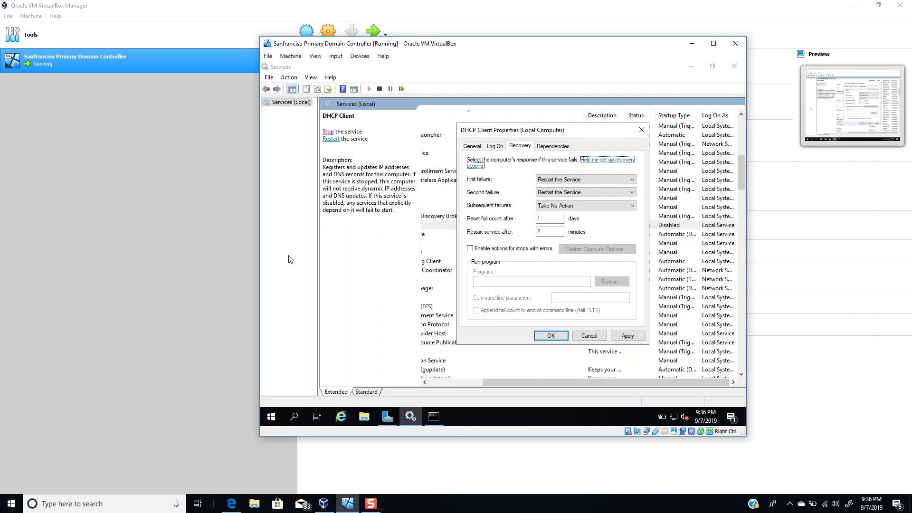
click(560, 207)
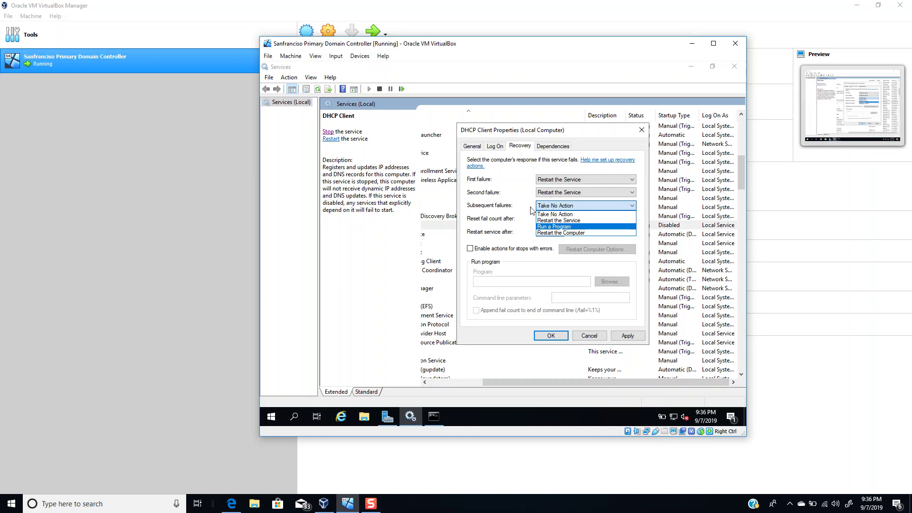
click(554, 228)
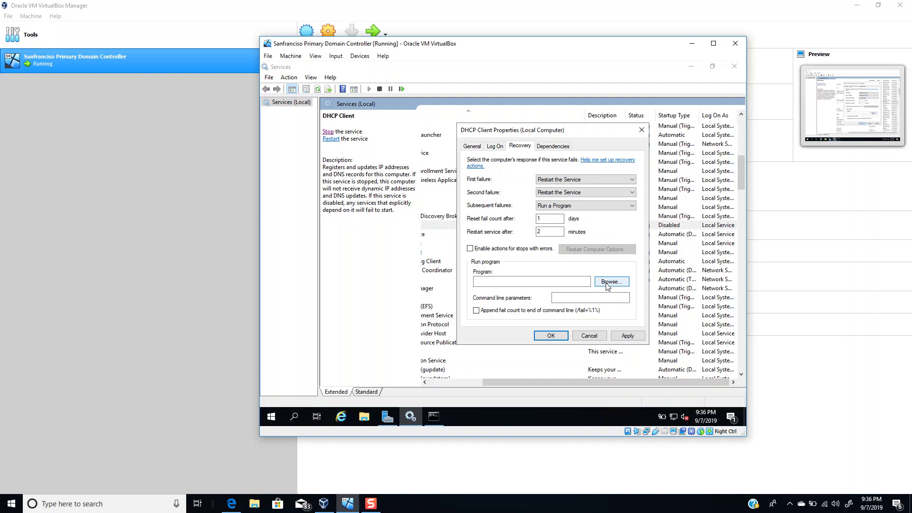
click(577, 205)
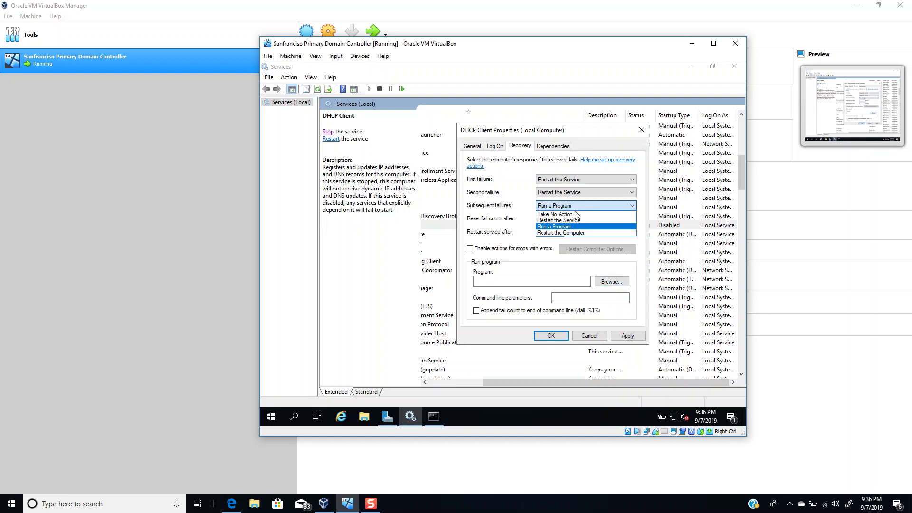
click(576, 215)
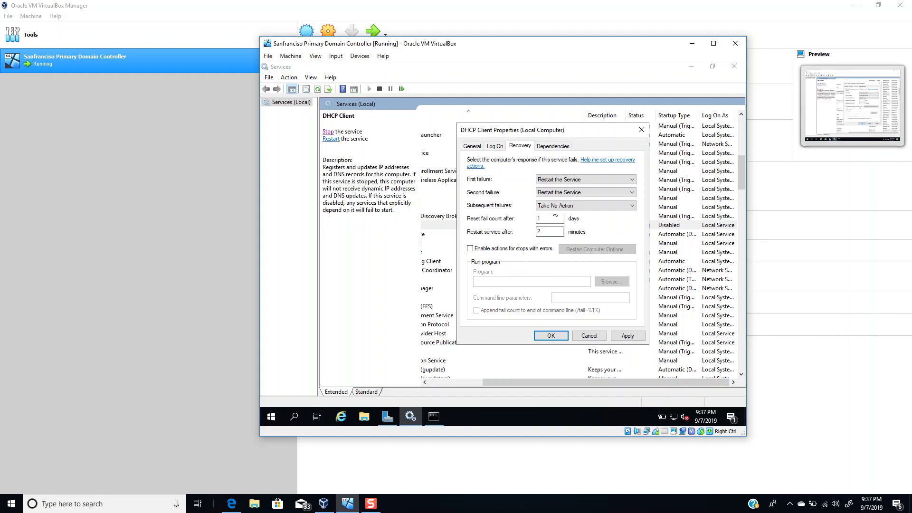
click(554, 147)
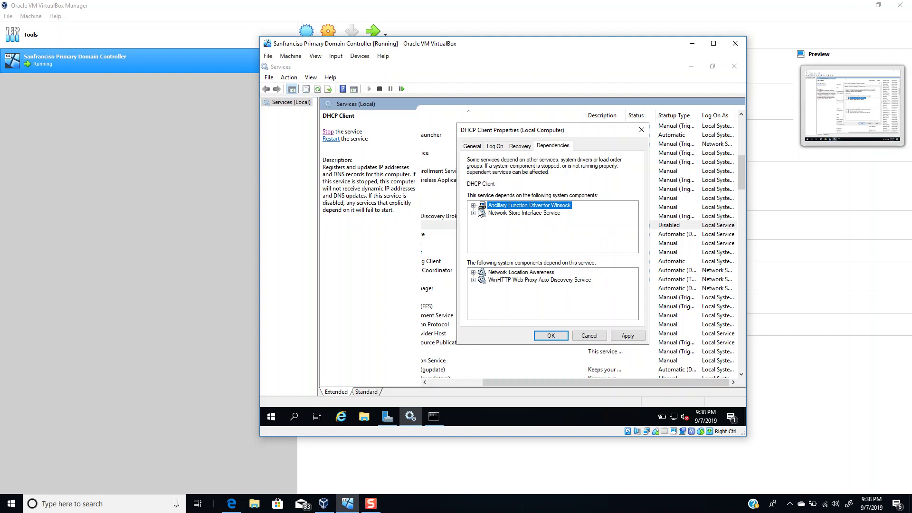
Expand Network Store Interface Service in Dependencies, then cancel the properties without saving.
double_click(525, 215)
double_click(513, 206)
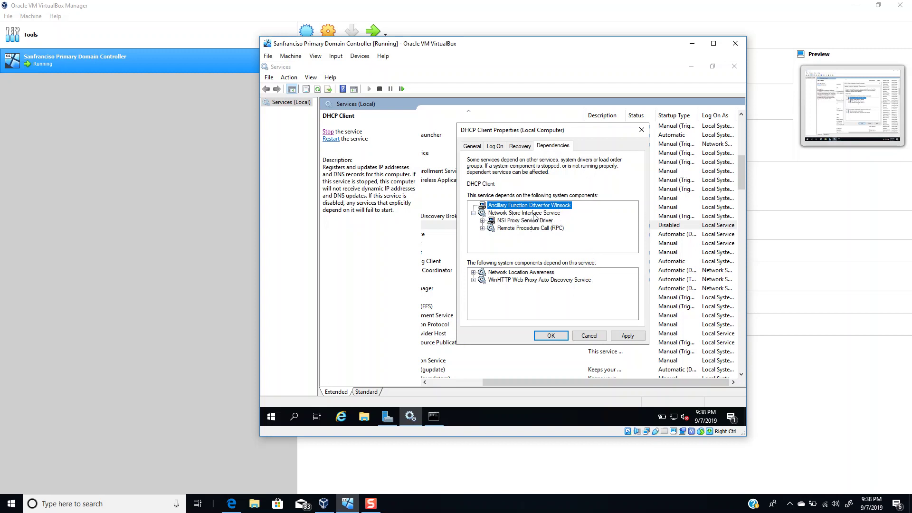
click(535, 213)
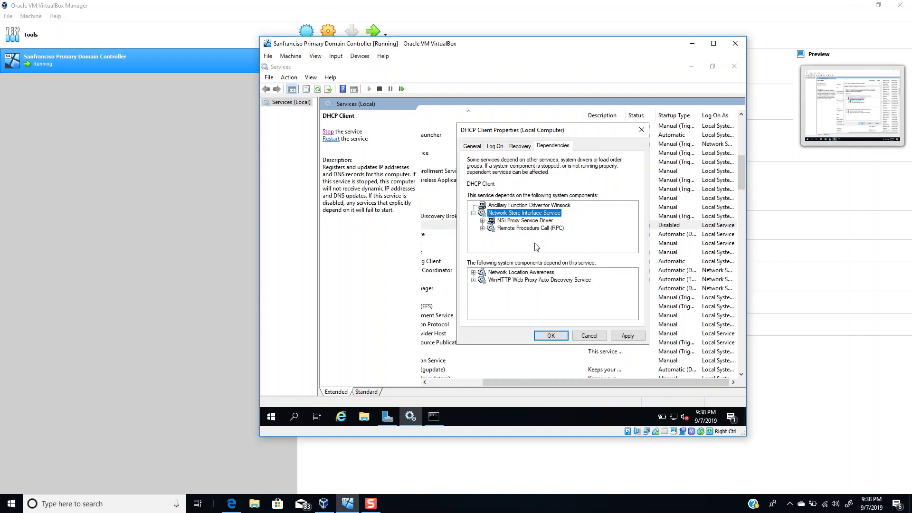
click(584, 336)
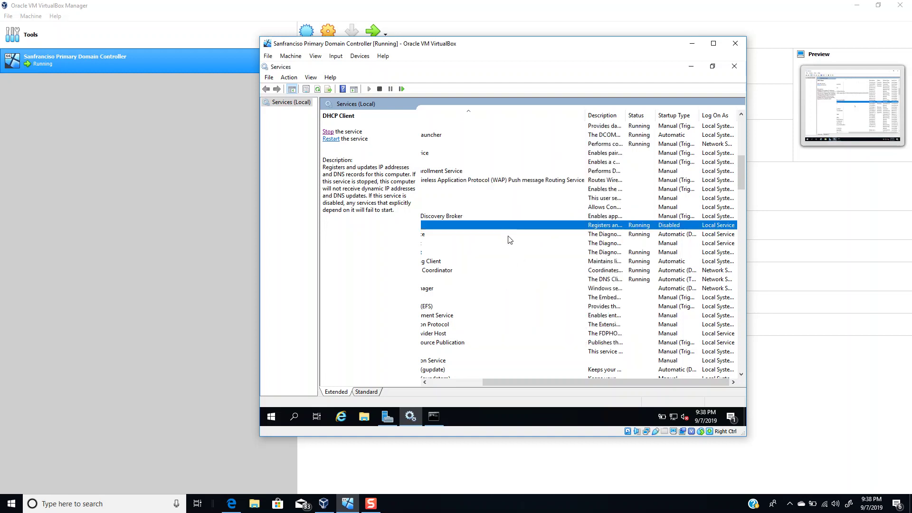
Try restarting DHCP Client with its dependent services and dismiss the Access denied error.
drag(501, 385, 465, 380)
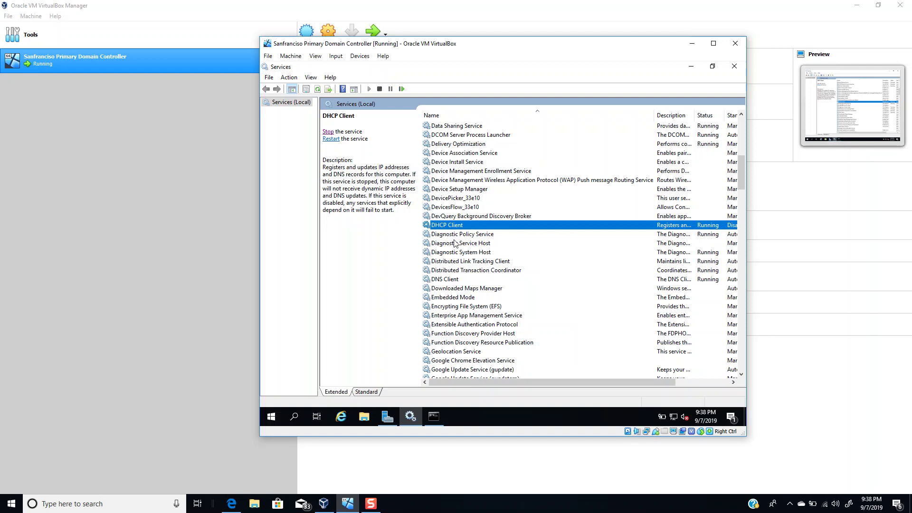
click(331, 138)
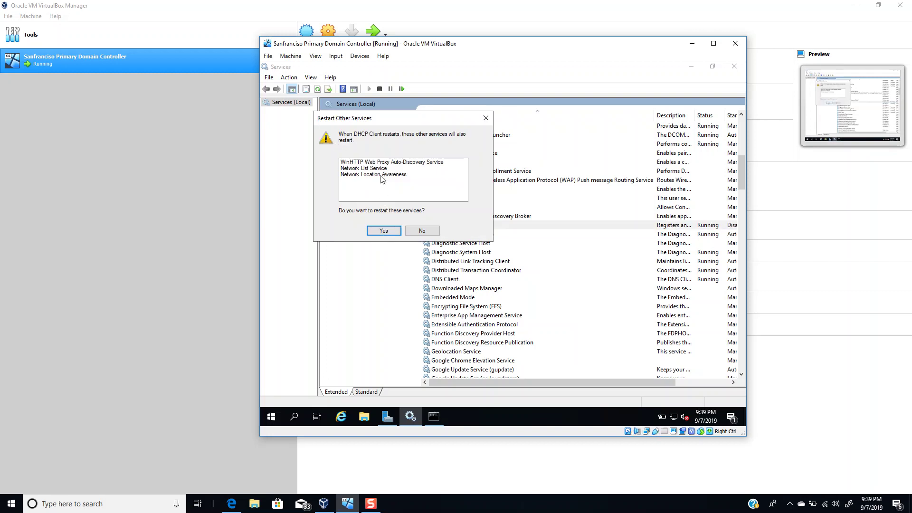
click(383, 233)
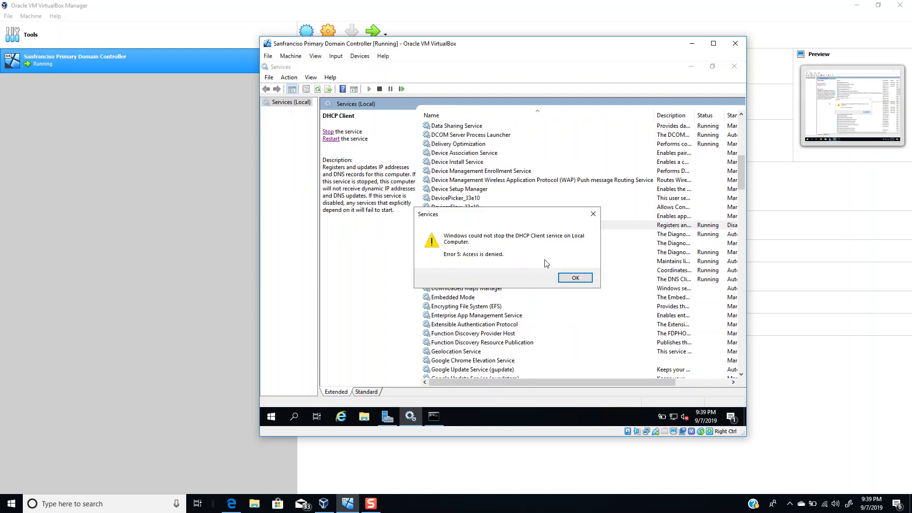
click(575, 278)
Set DHCP Client's startup type back to Automatic and save it.
double_click(483, 225)
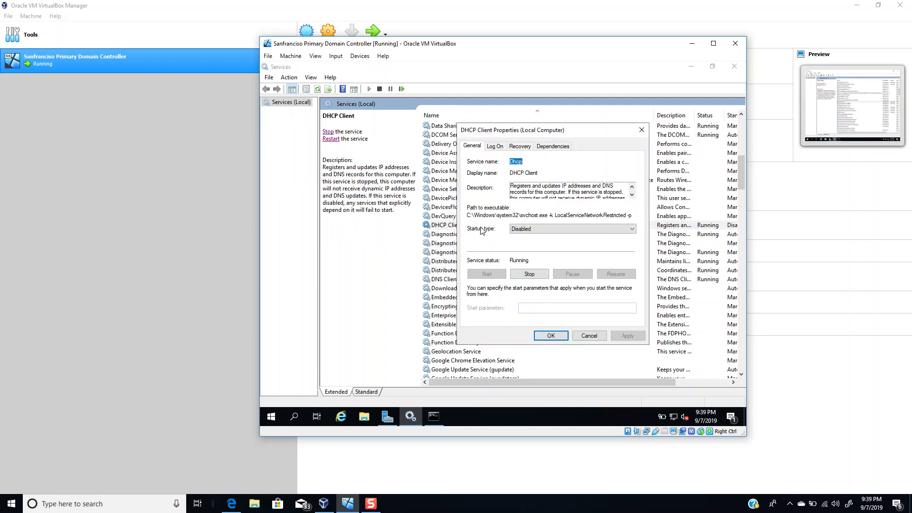
click(523, 229)
click(522, 242)
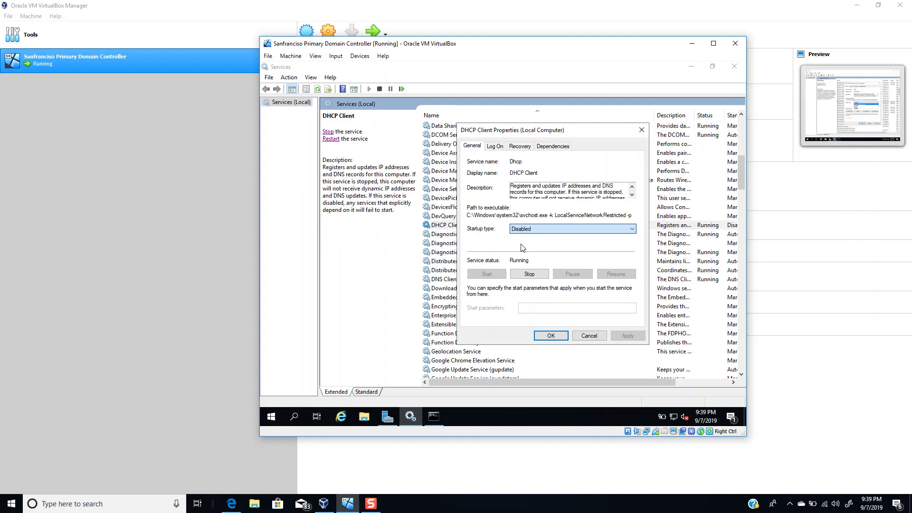
click(630, 339)
click(551, 336)
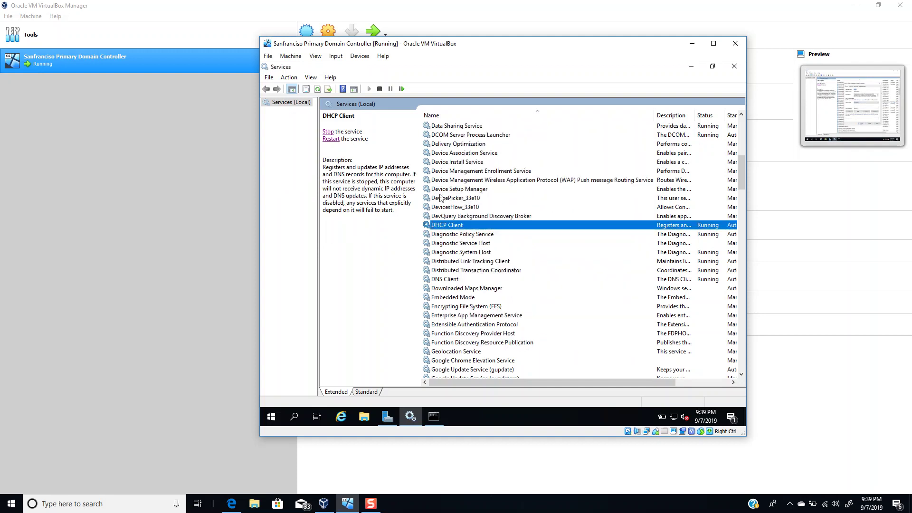
Retry the restart, then dismiss the Access denied and could-not-stop error messages.
click(335, 139)
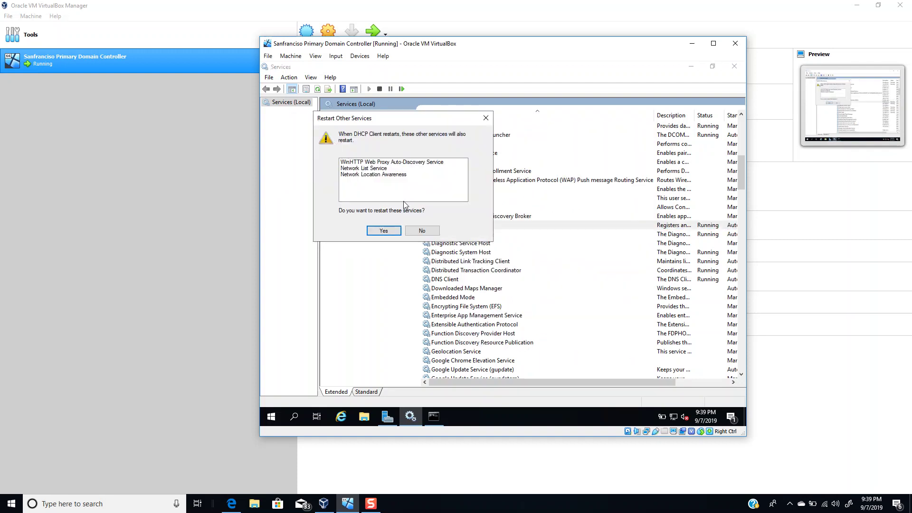
click(388, 234)
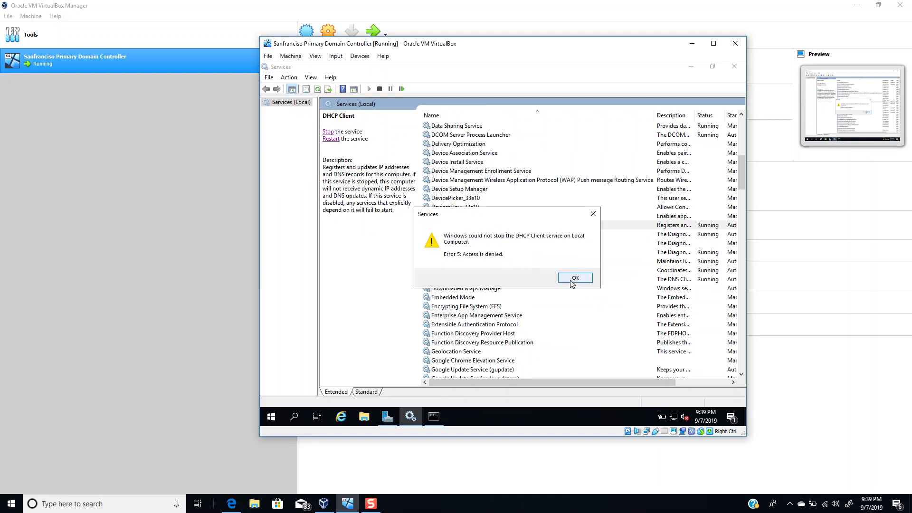
click(571, 282)
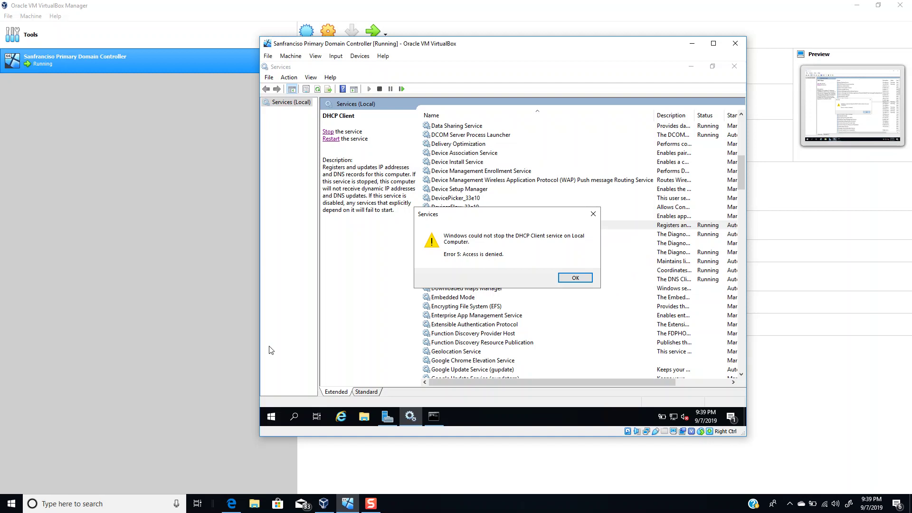
key(Return)
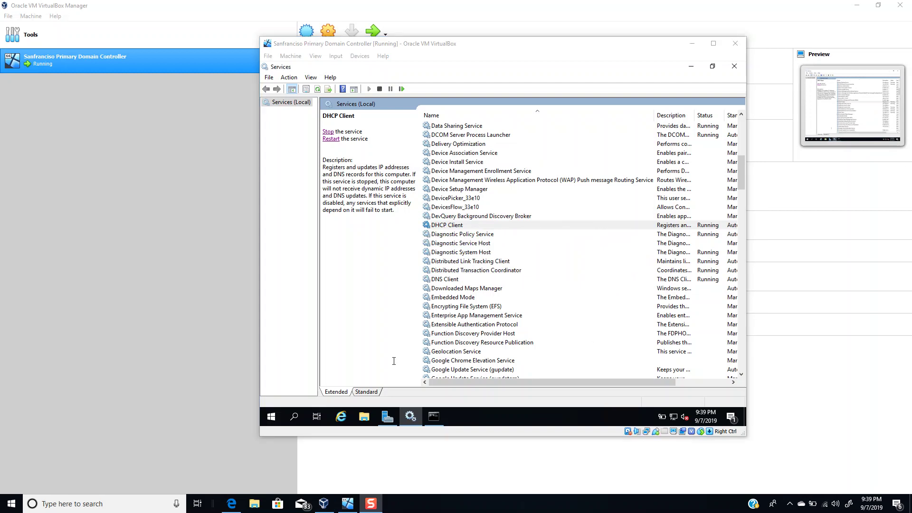
click(327, 506)
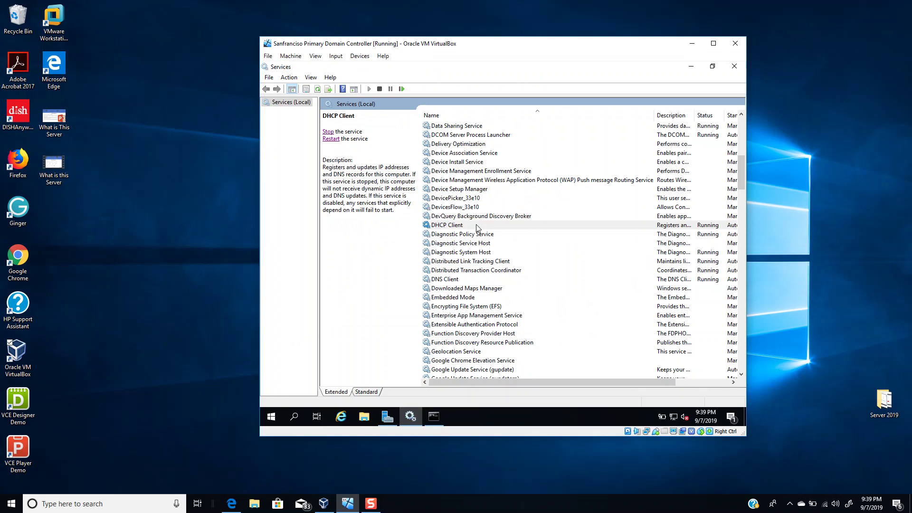
Close Services and relaunch it as administrator from a 'ser' search.
click(734, 66)
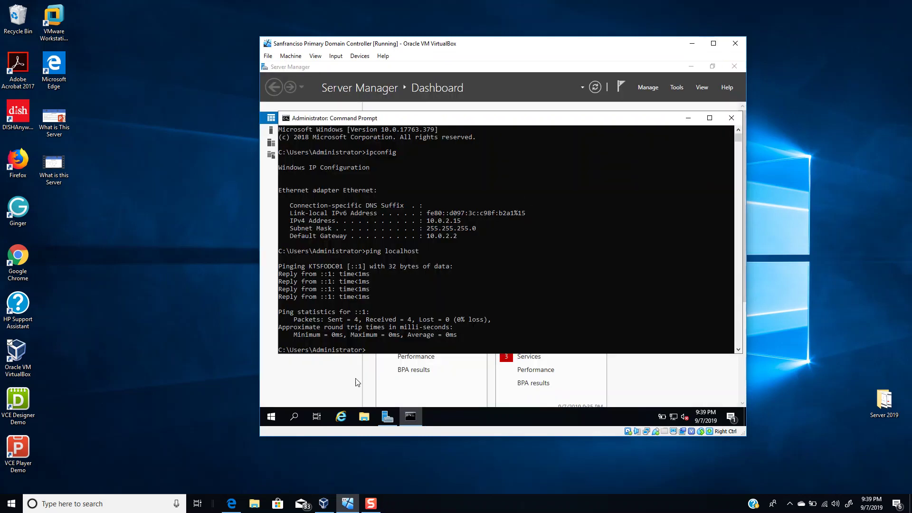
click(272, 420)
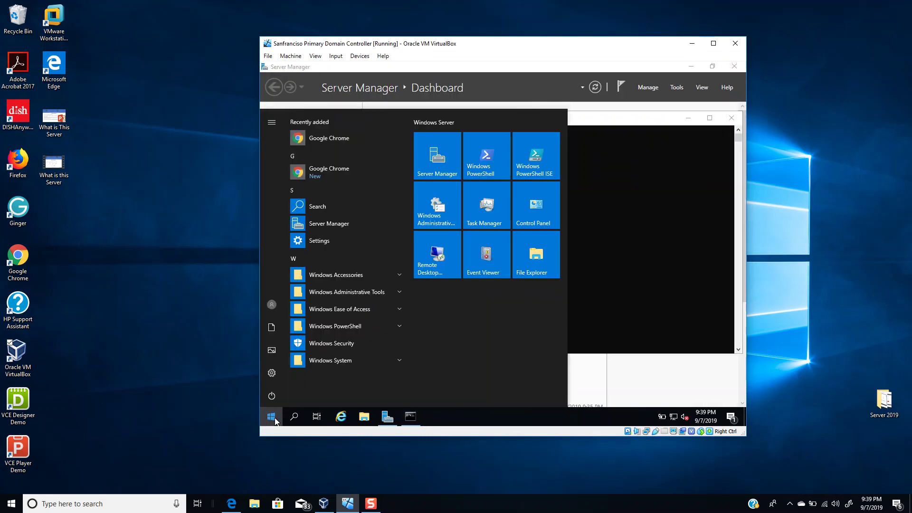
click(275, 419)
click(274, 419)
text(ser)
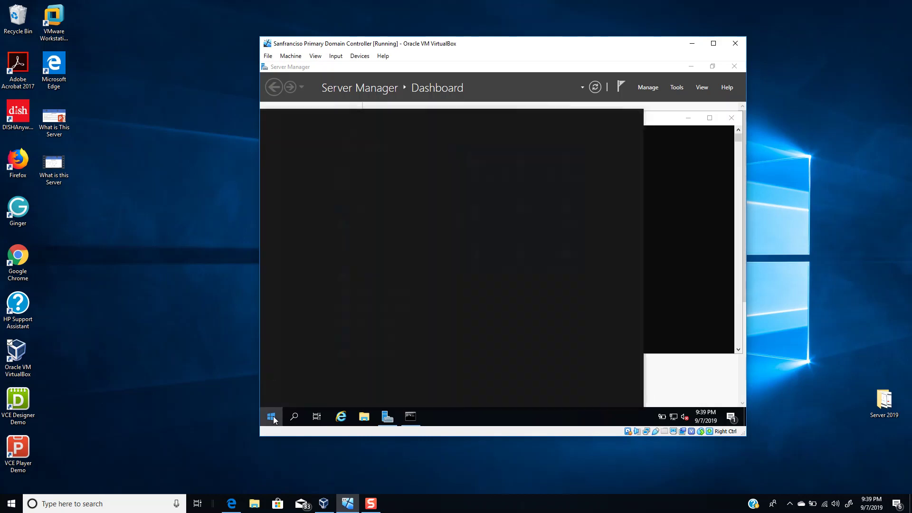
right_click(358, 163)
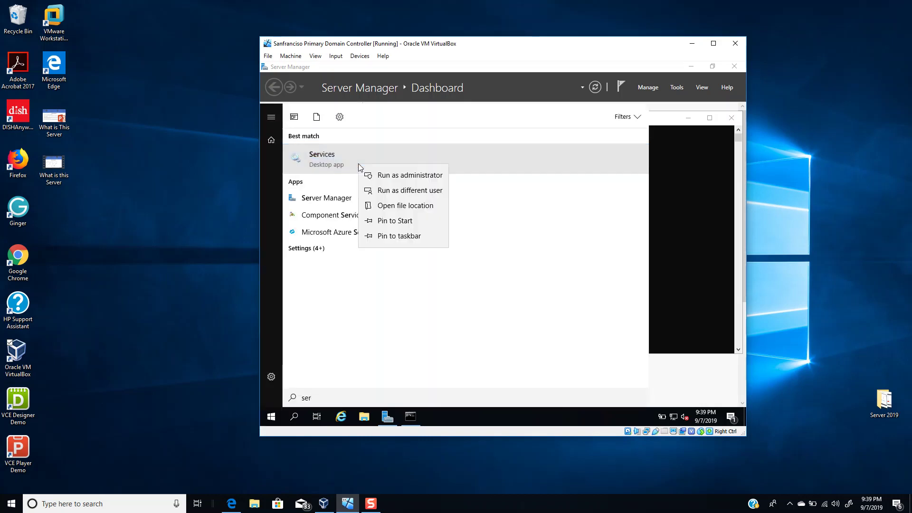
click(390, 176)
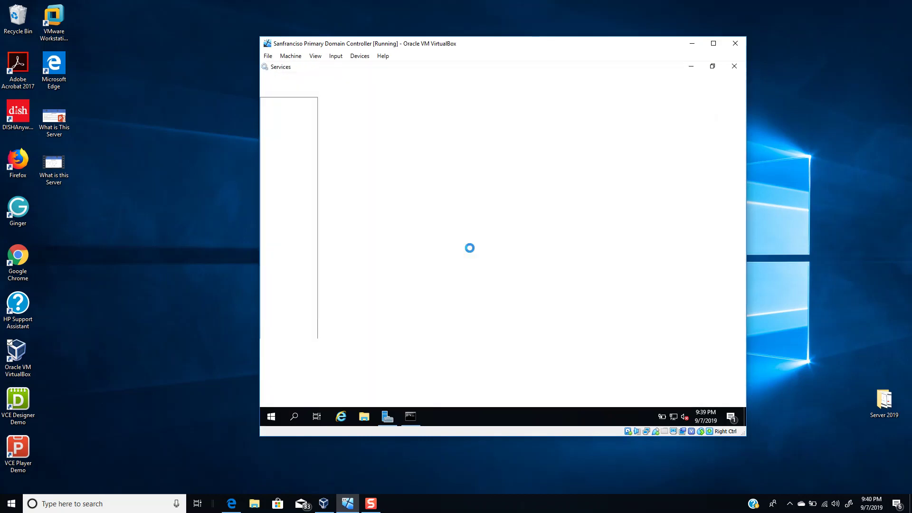
Restart DHCP Client with its dependents again and dismiss the 'Access is denied' error.
click(454, 242)
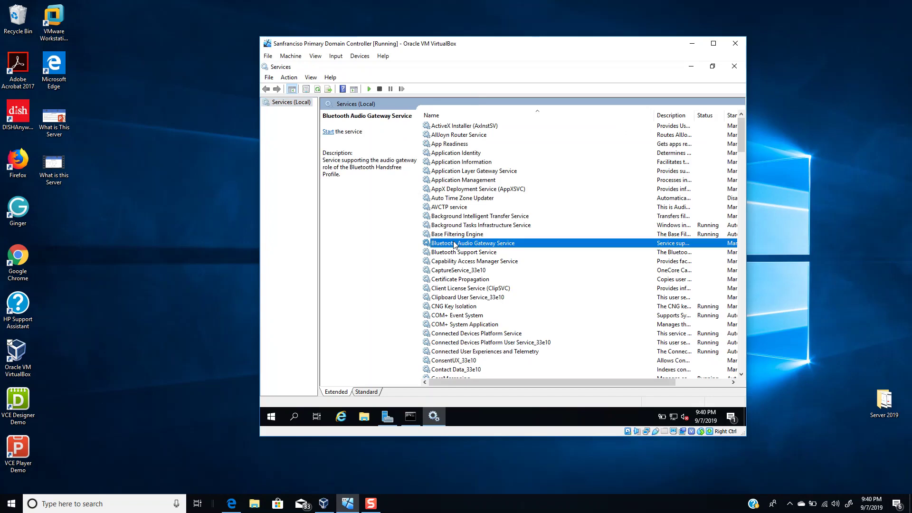
key(d)
click(449, 227)
click(335, 138)
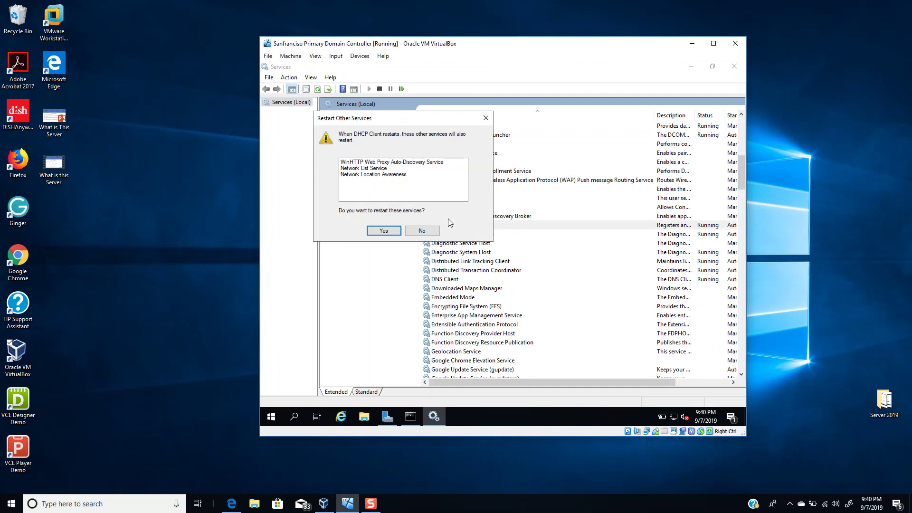
click(371, 232)
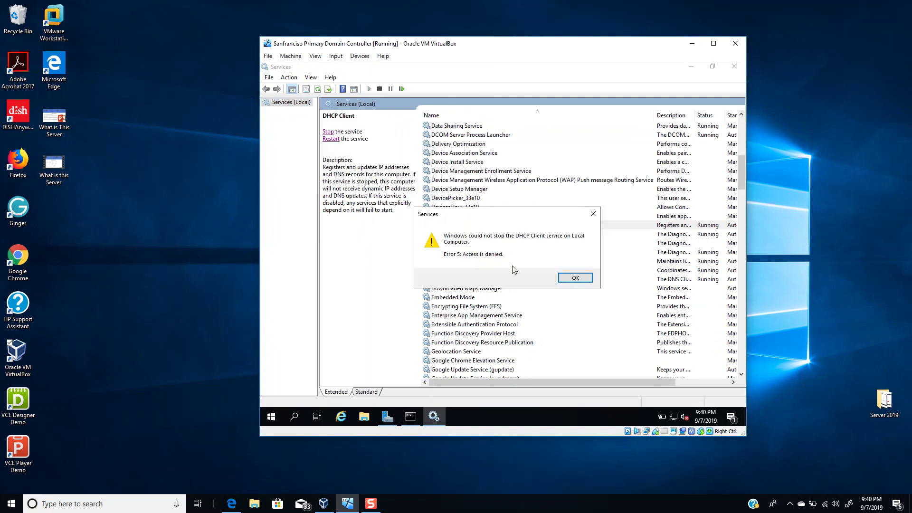
click(575, 278)
click(540, 332)
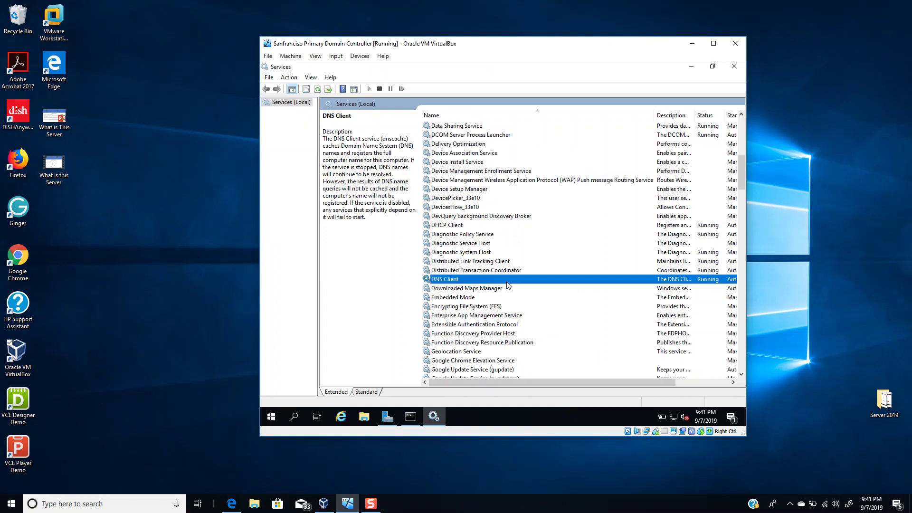
Restart the Windows Server 2019 virtual machine with shutdown reason Other (Unplanned).
click(271, 418)
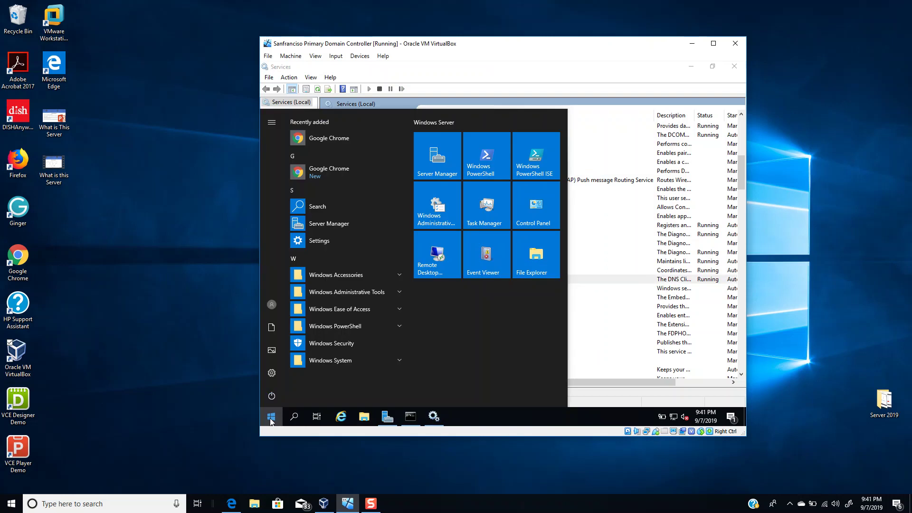
click(272, 394)
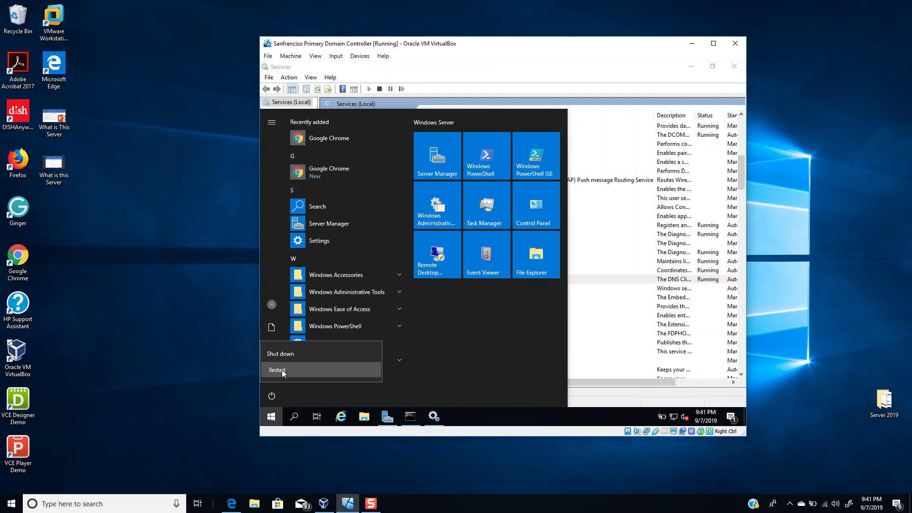
click(281, 369)
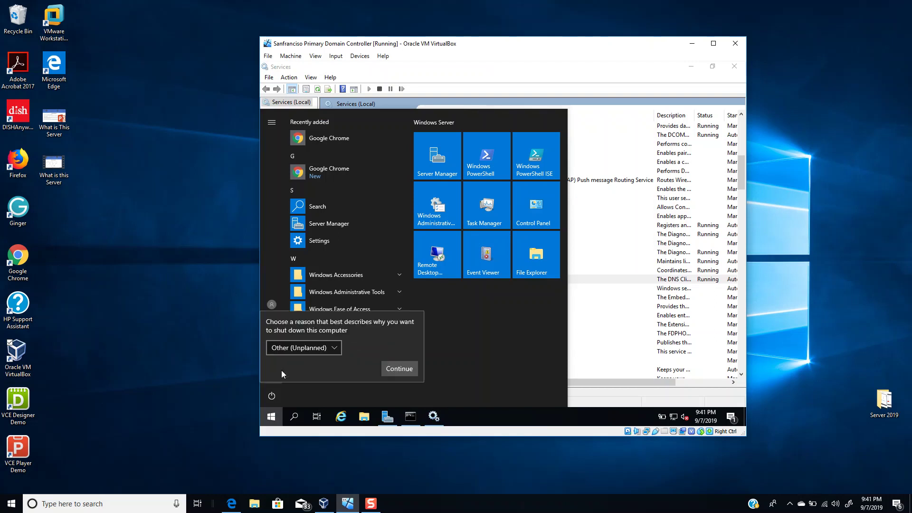
click(395, 370)
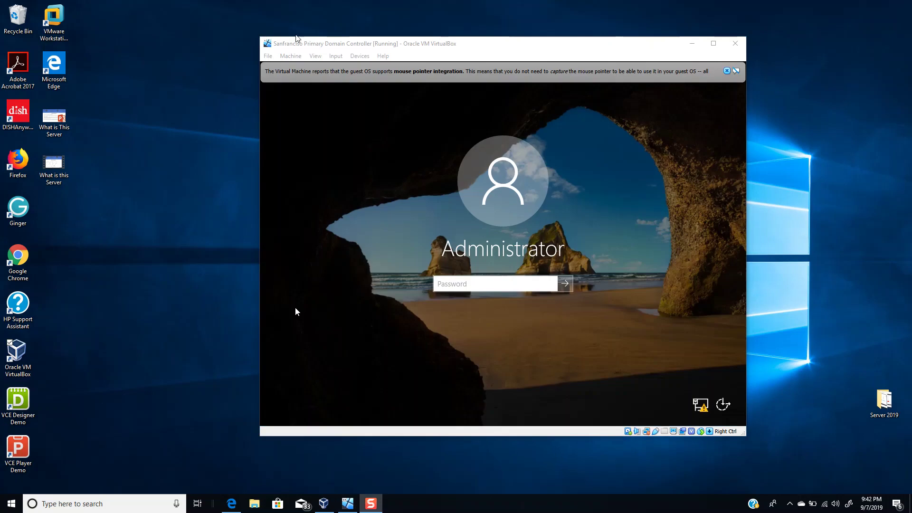
Sign back in to the rebooted virtual machine with the account password.
click(498, 285)
text(P)
key(BackSpace)
key(BackSpace)
text(Password1)
key(Return)
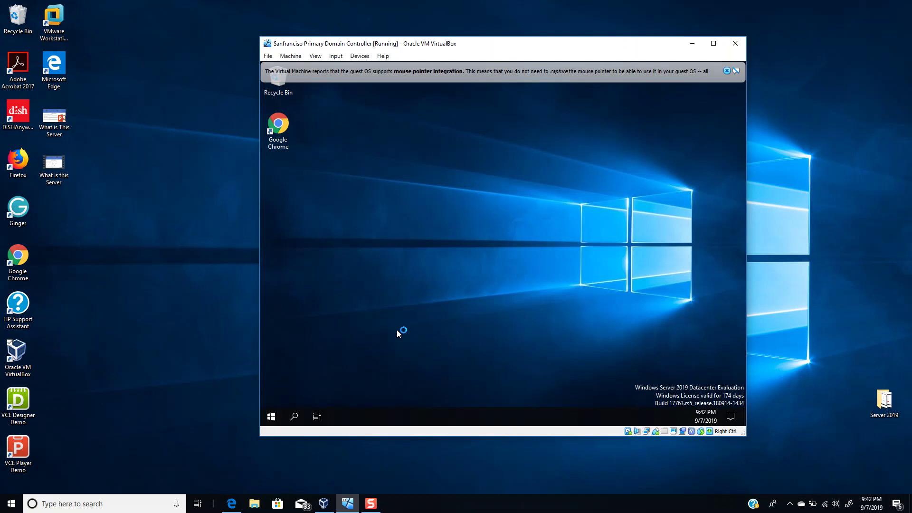
Launch Services as administrator from a 'serv' search and select DHCP Client.
click(274, 418)
text(serv)
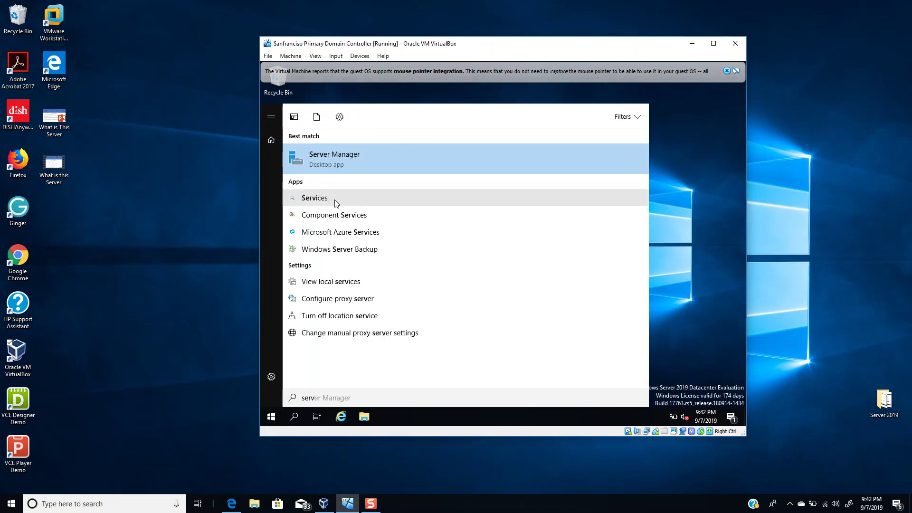
right_click(335, 201)
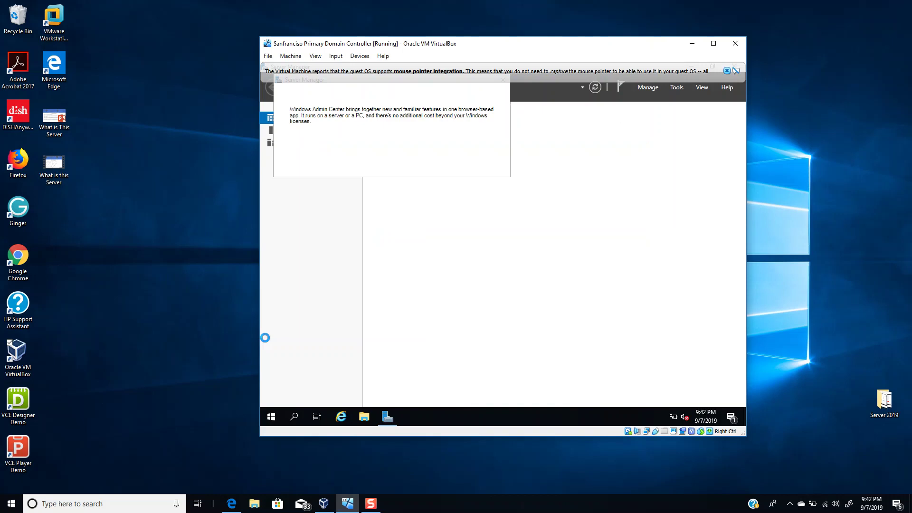
click(463, 220)
key(d)
key(d)
key(d)
key(d)
key(d)
key(d)
key(d)
key(d)
key(Down)
Start the stopped DHCP Client service from its properties, then restart it.
double_click(467, 161)
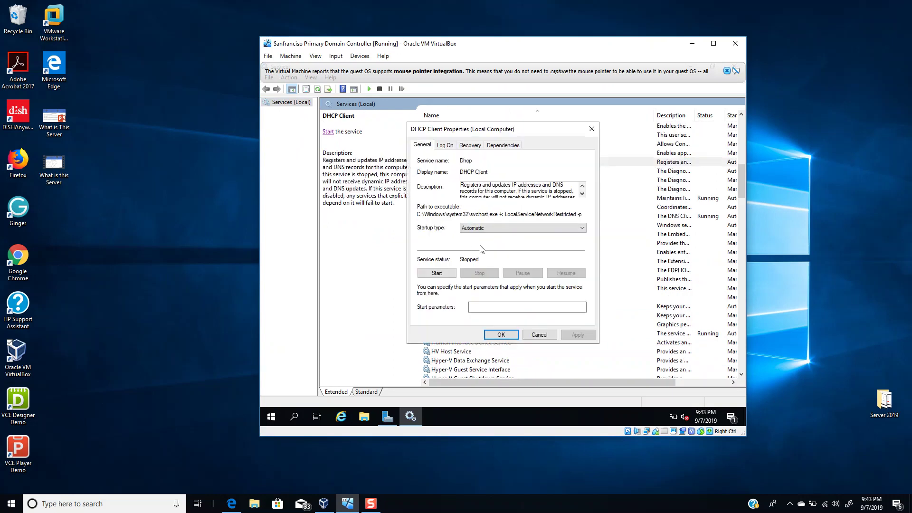
click(436, 273)
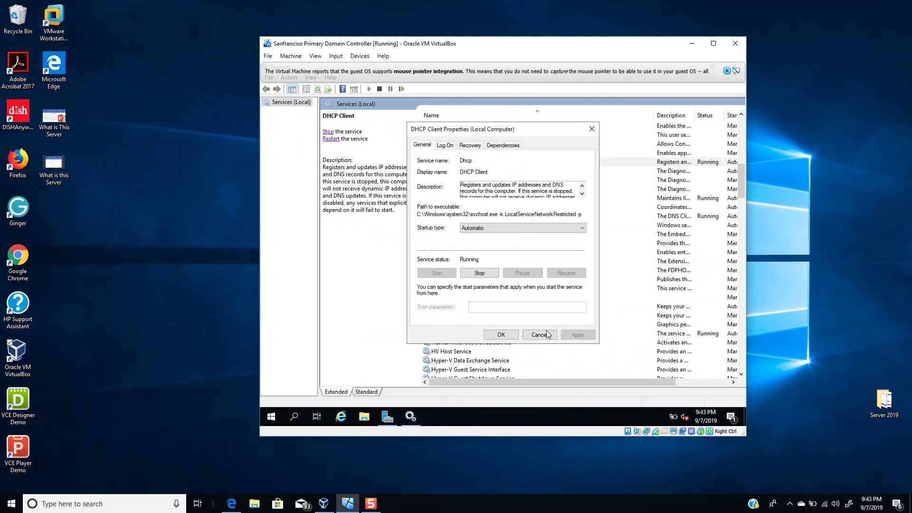
click(501, 335)
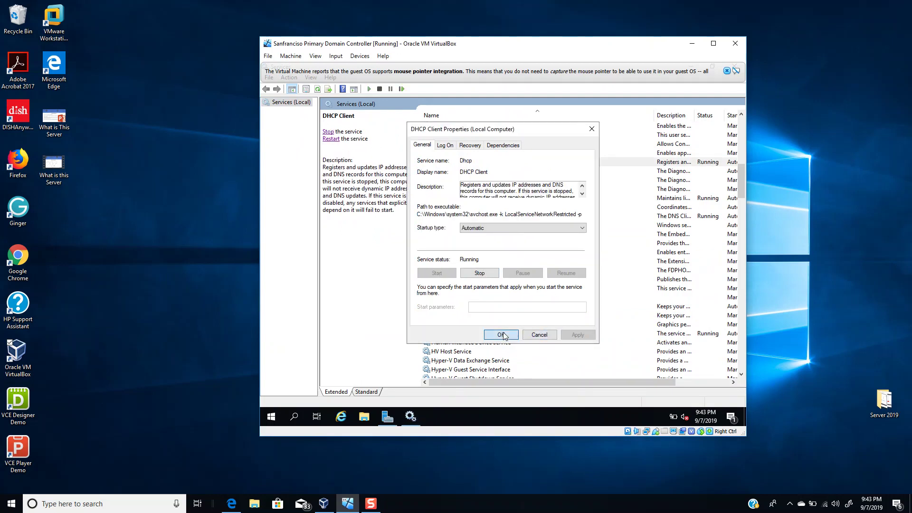
click(330, 139)
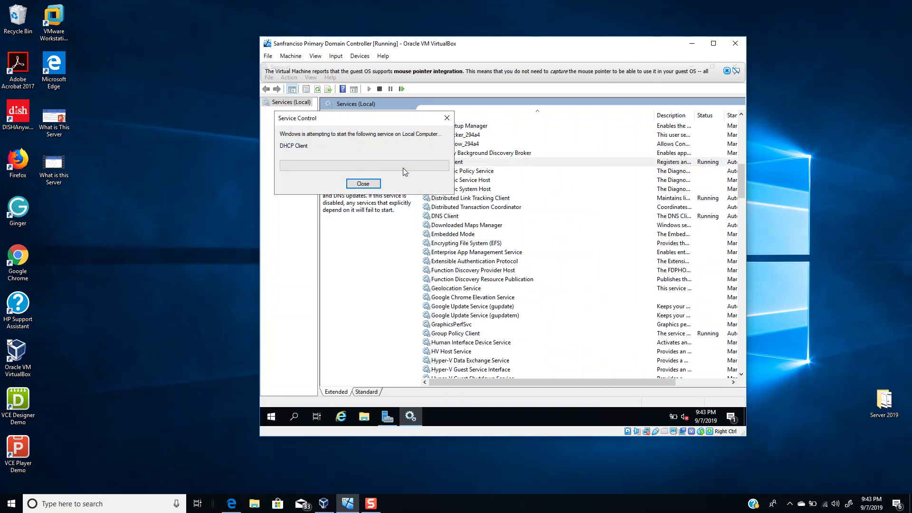
Review DHCP Client's Log On, Recovery and Dependencies tabs, then cancel without changes.
click(466, 157)
double_click(463, 162)
click(445, 146)
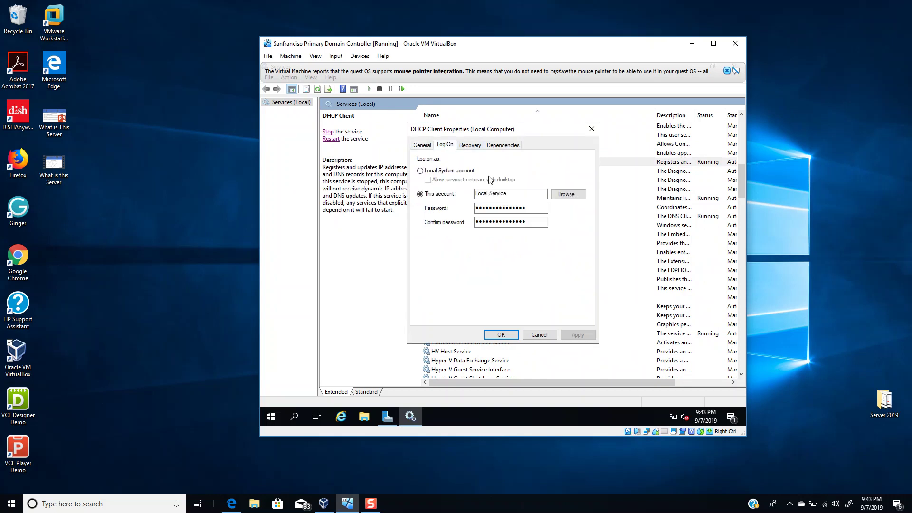
click(515, 195)
click(477, 146)
click(504, 150)
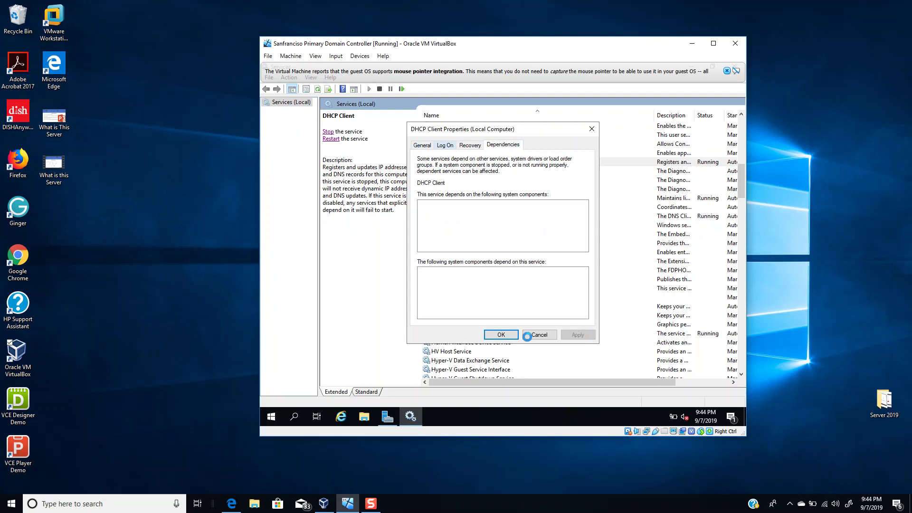
click(540, 334)
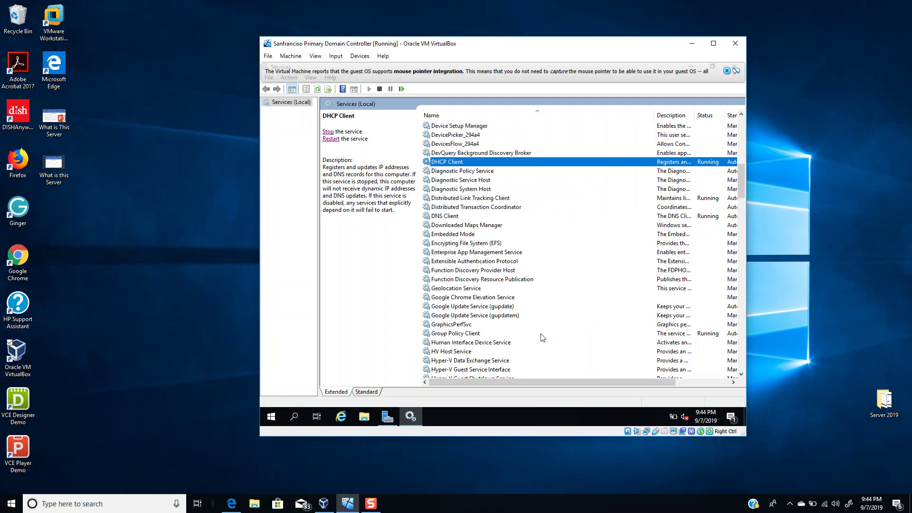